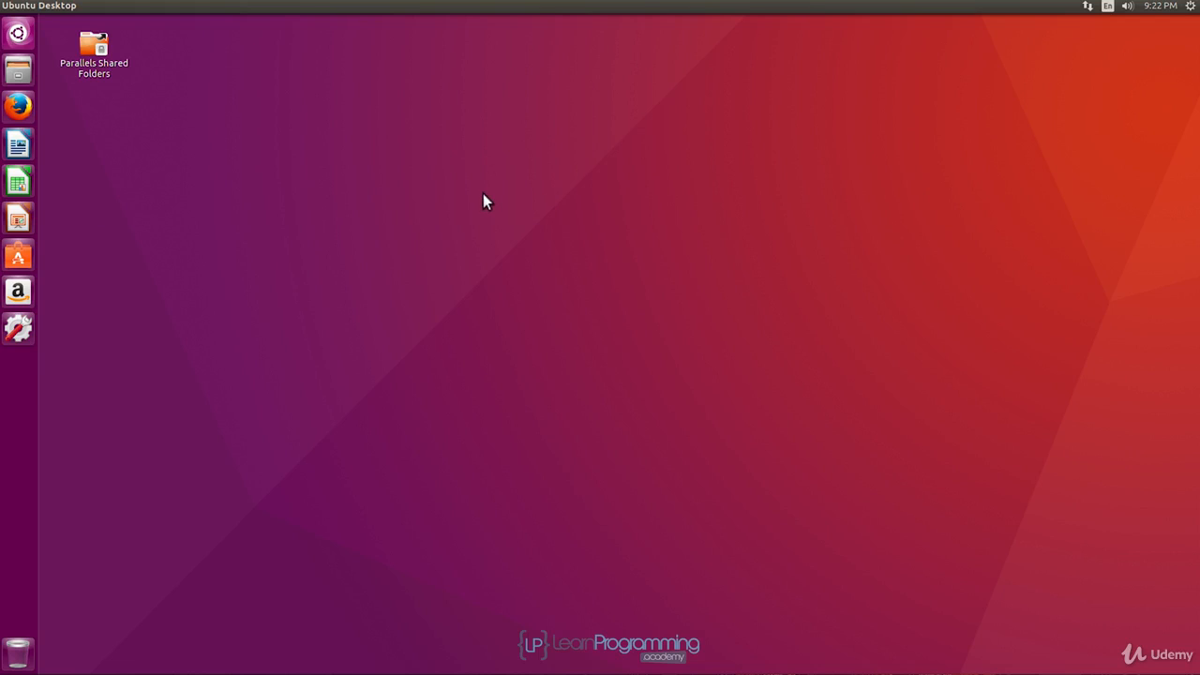
Open jetbrains.com in Firefox and maximize the browser window.
click(18, 107)
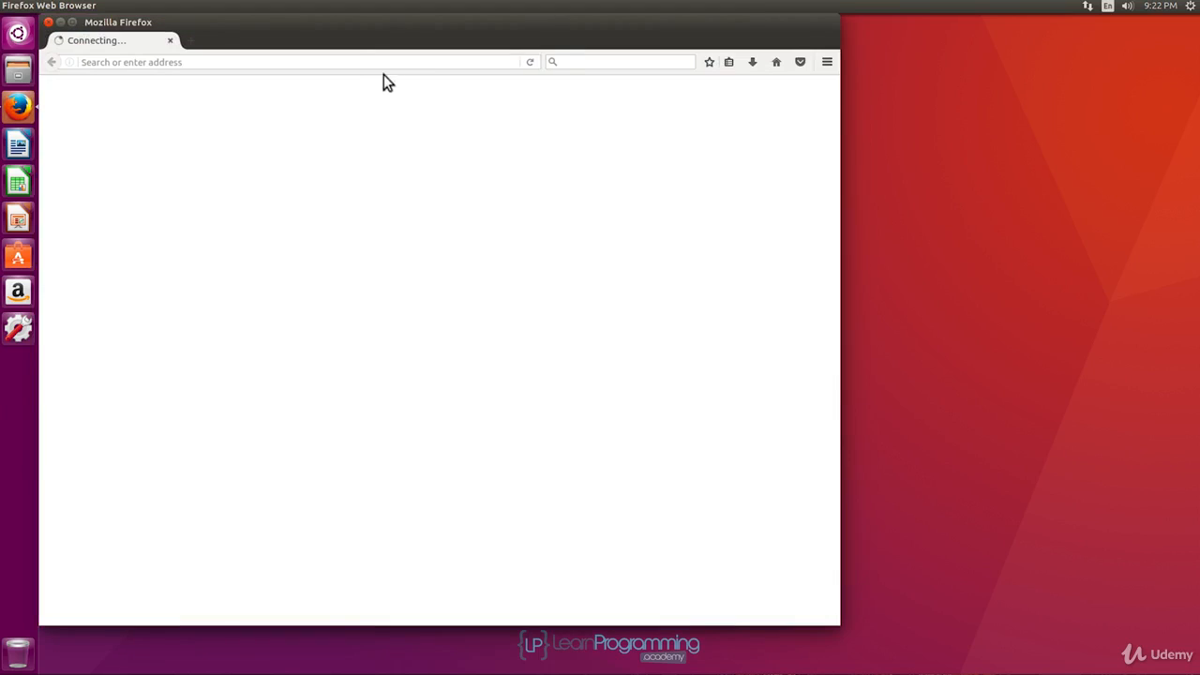
click(290, 62)
text(jetbrains.com)
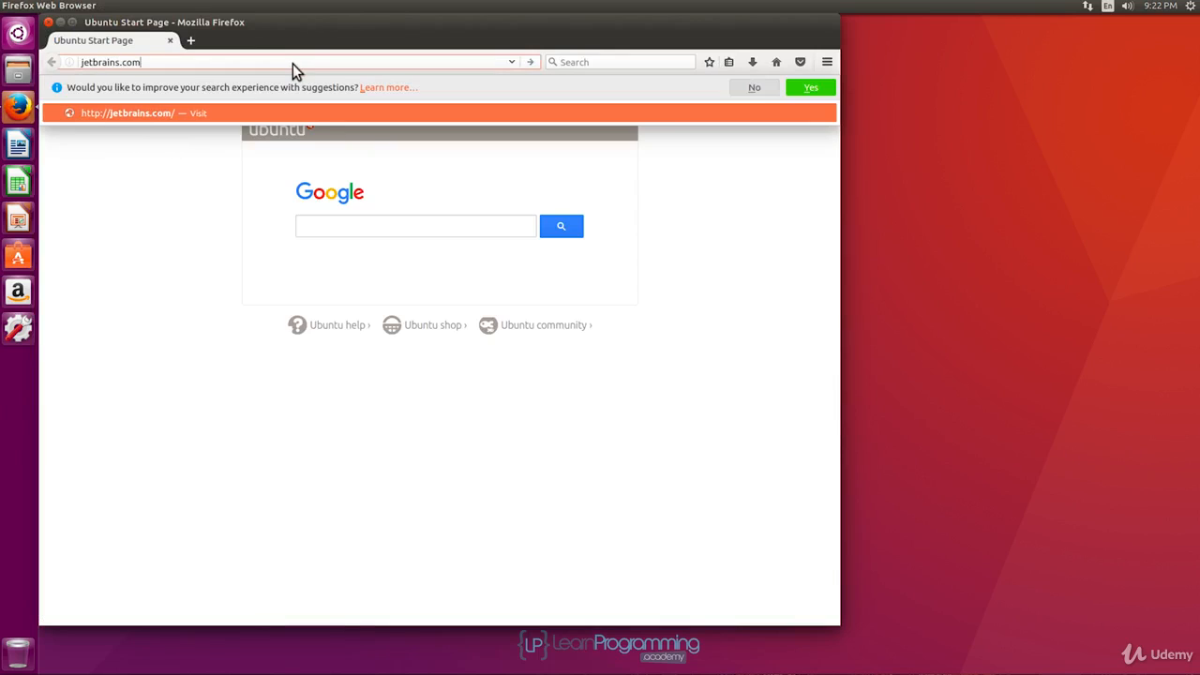
key(Return)
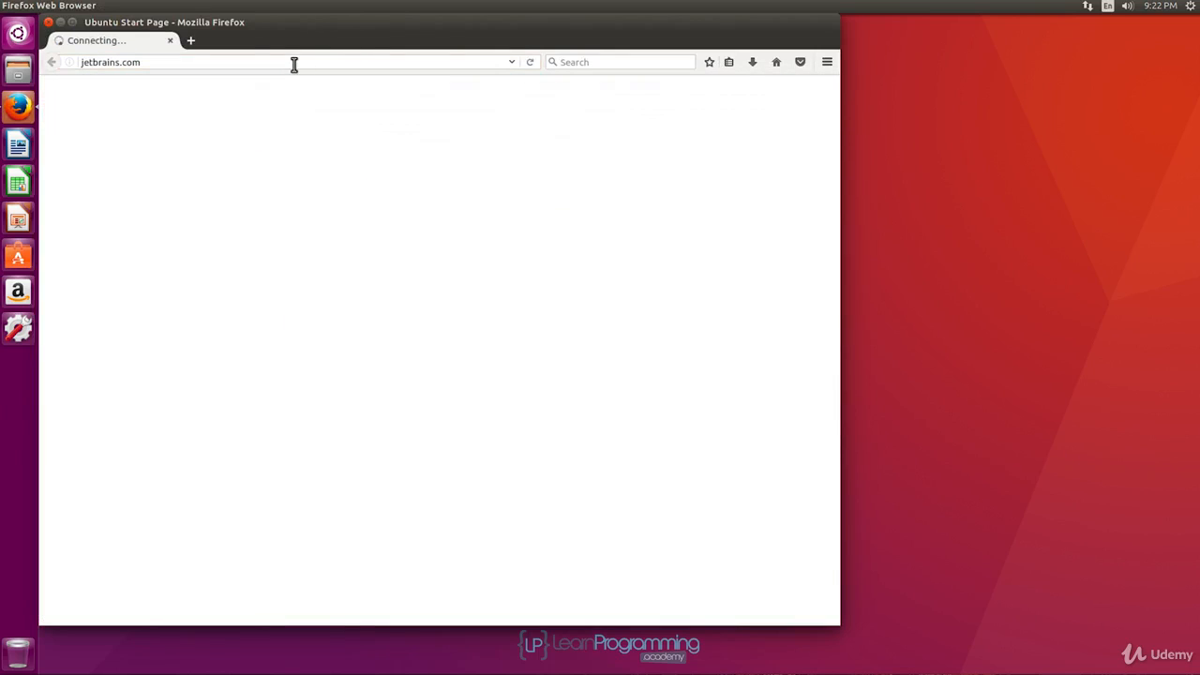
click(71, 23)
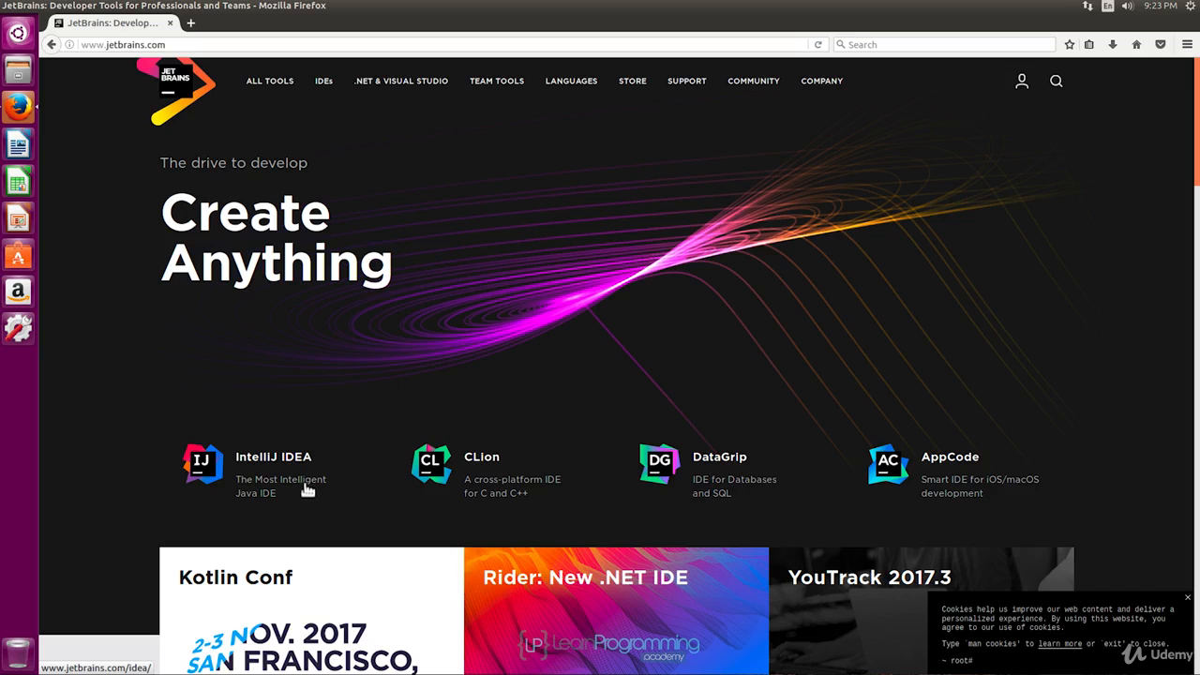
Go to the IntelliJ IDEA download page and dismiss the Reader View and cookie notices.
mouse_move(347, 86)
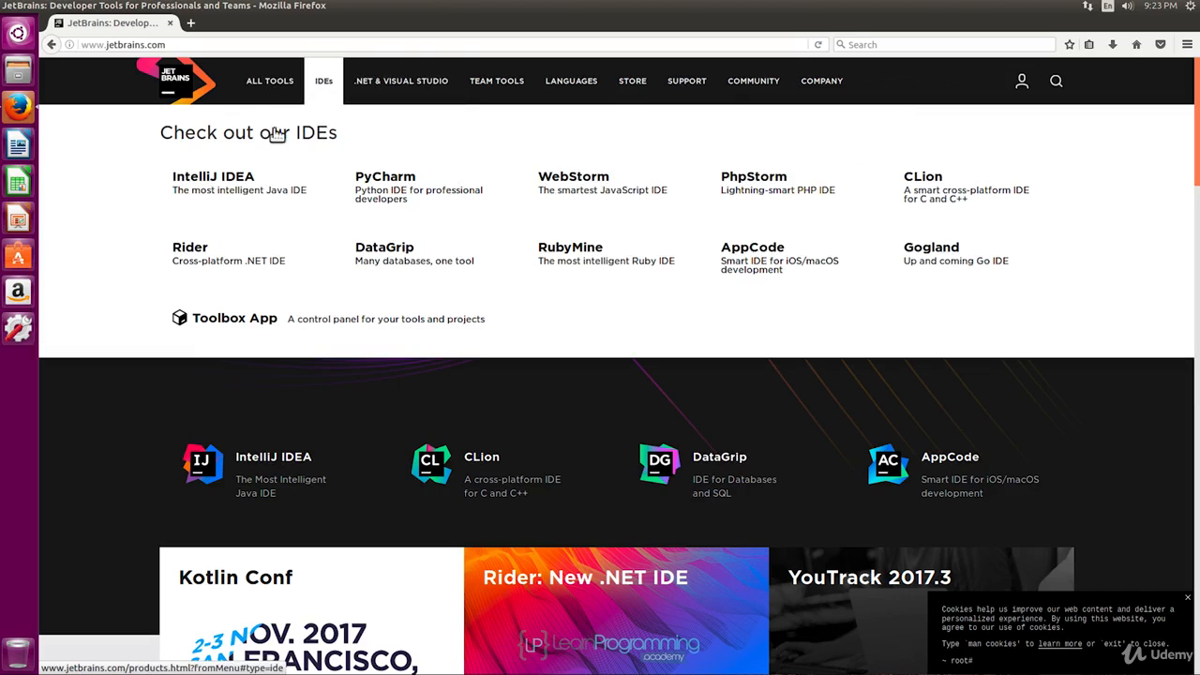
click(230, 185)
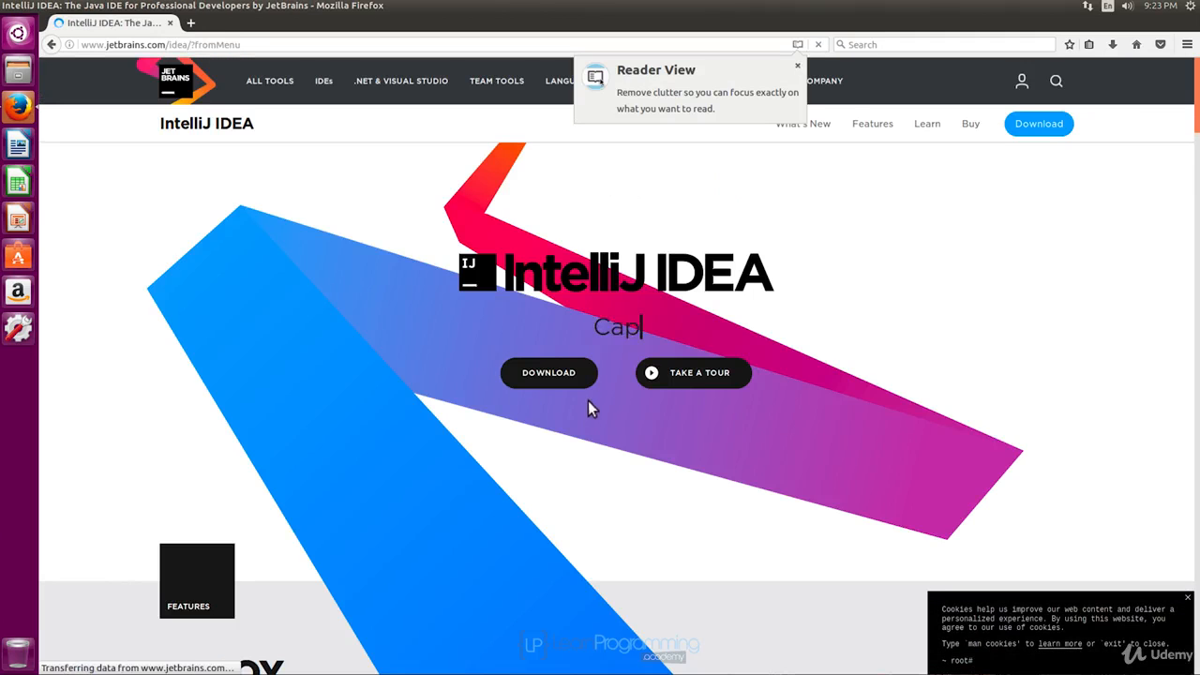
click(567, 380)
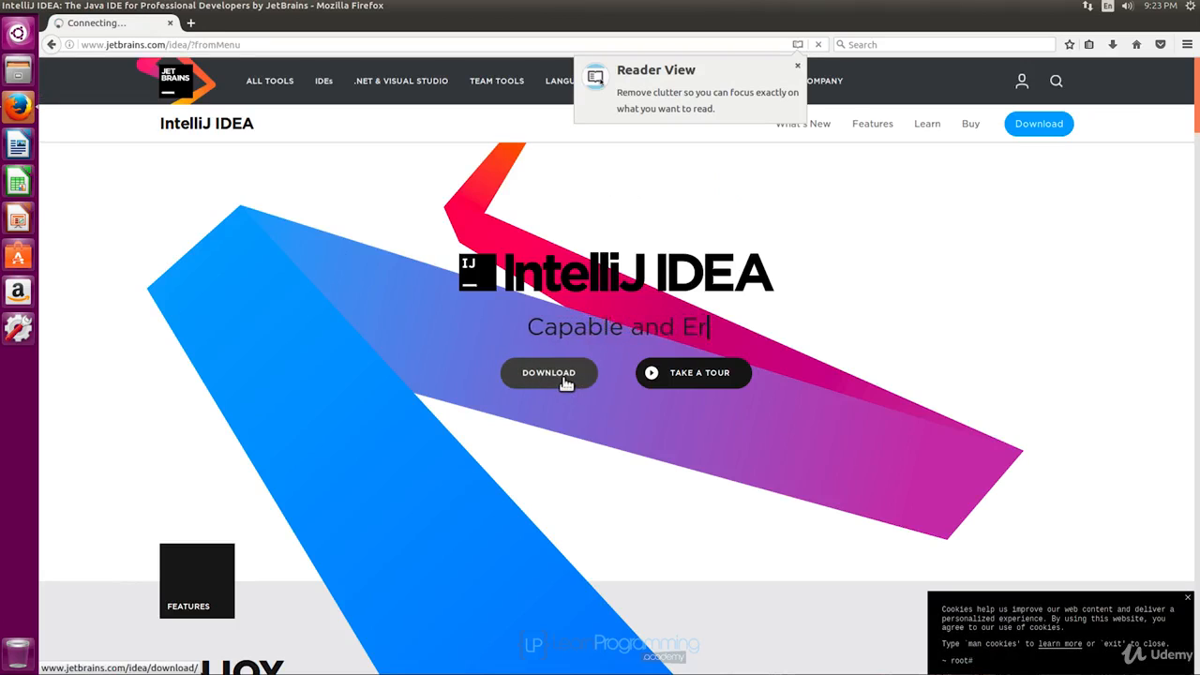
click(797, 65)
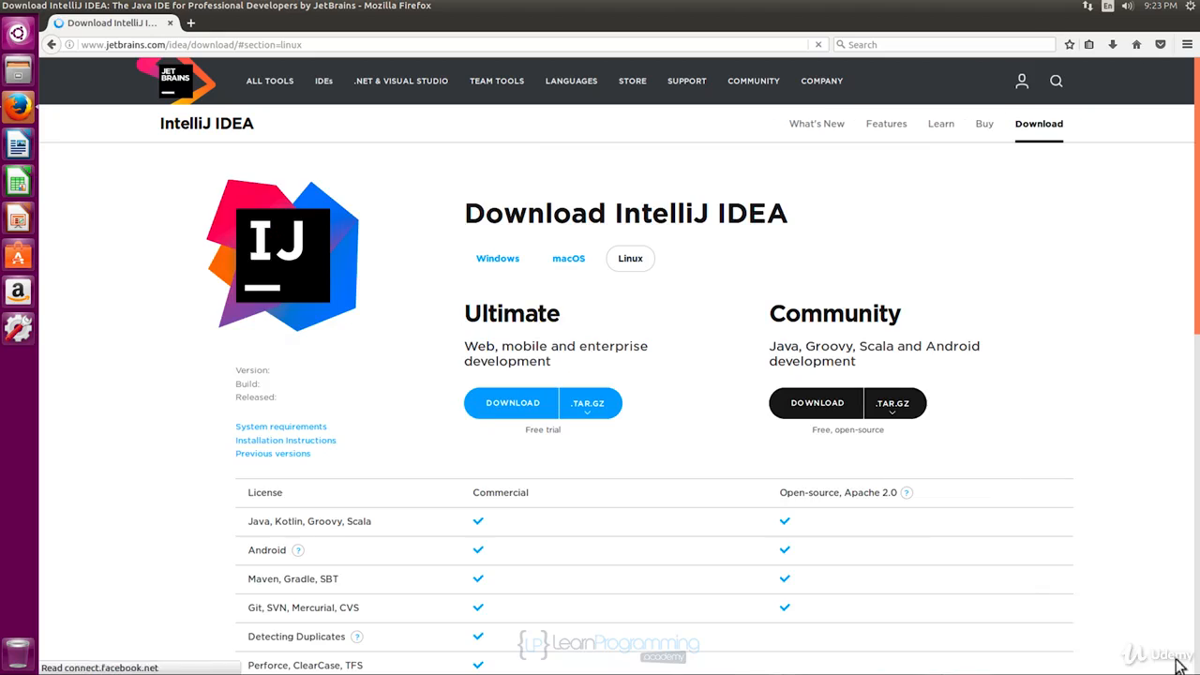
click(1184, 597)
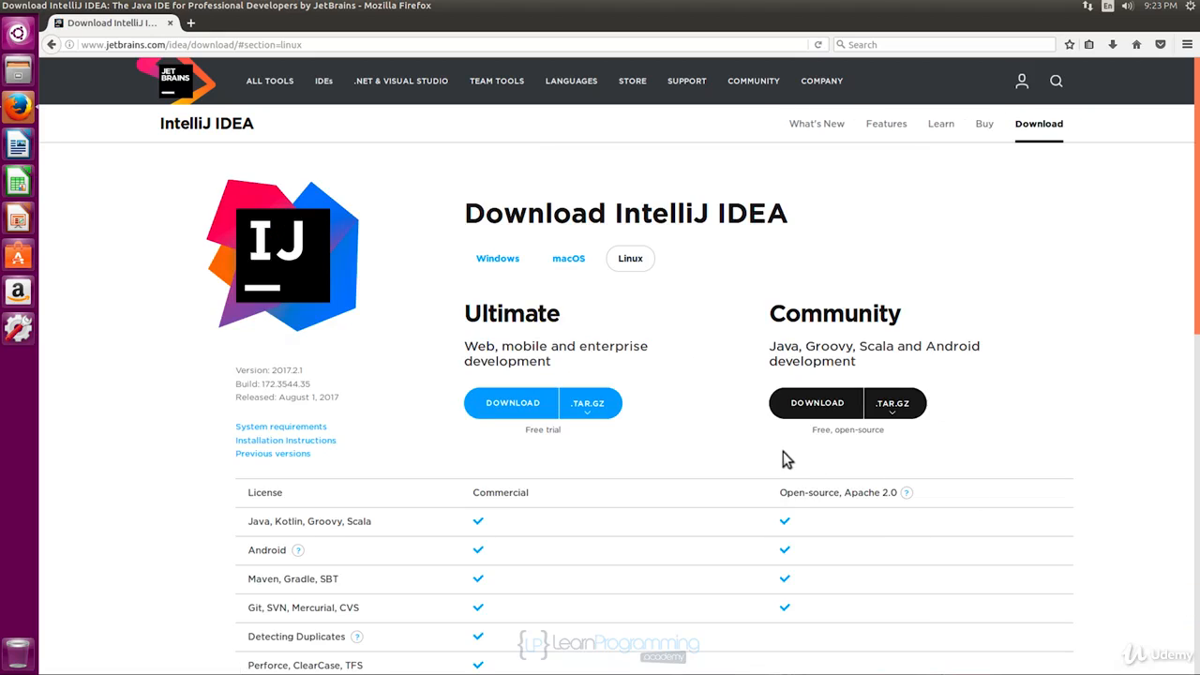
Download the Linux Community edition of IntelliJ IDEA and save the ideaIC-2017.2.1.tar.gz file.
click(806, 404)
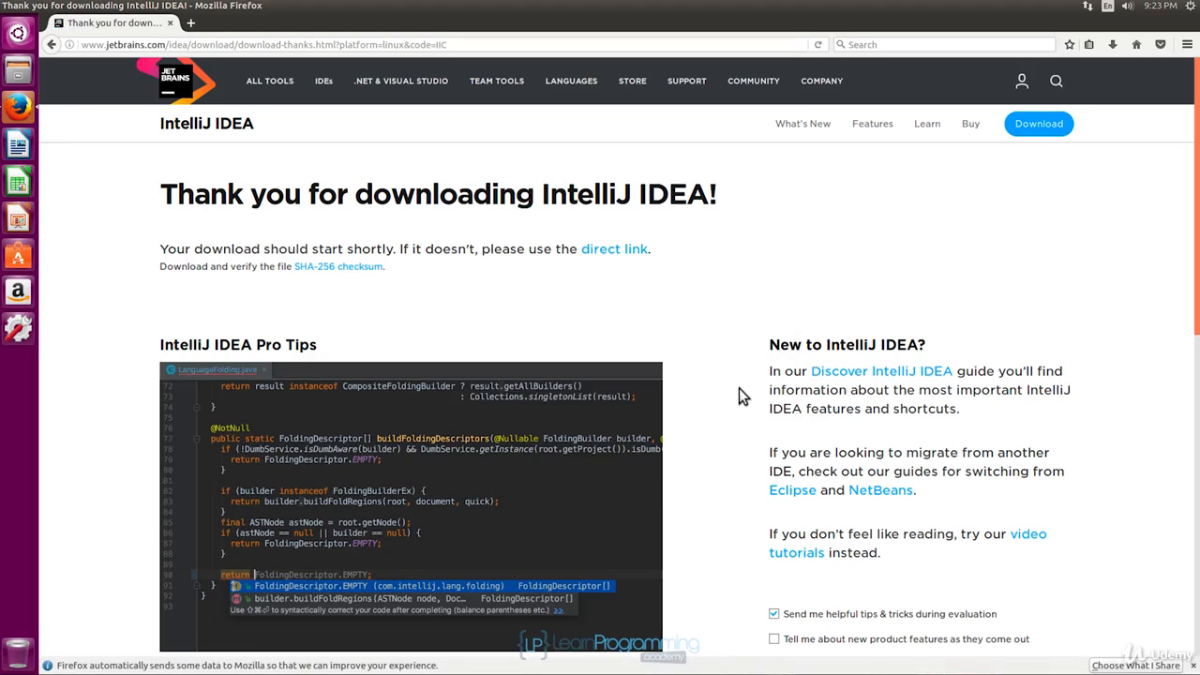
click(496, 372)
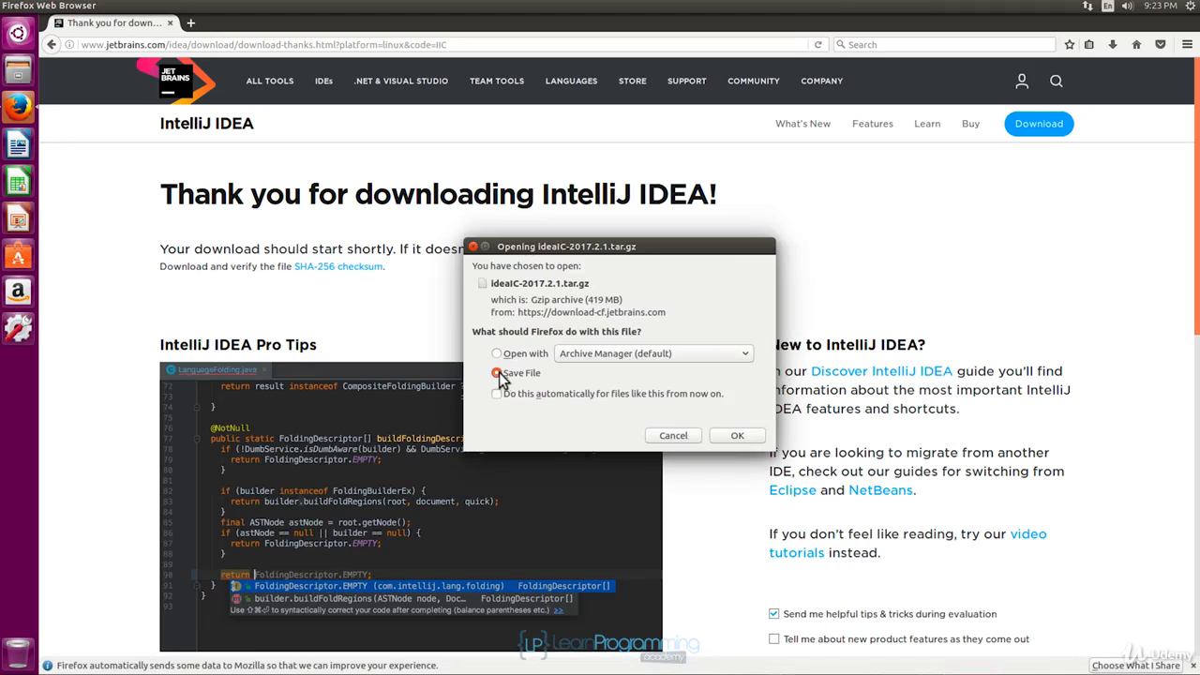
click(732, 435)
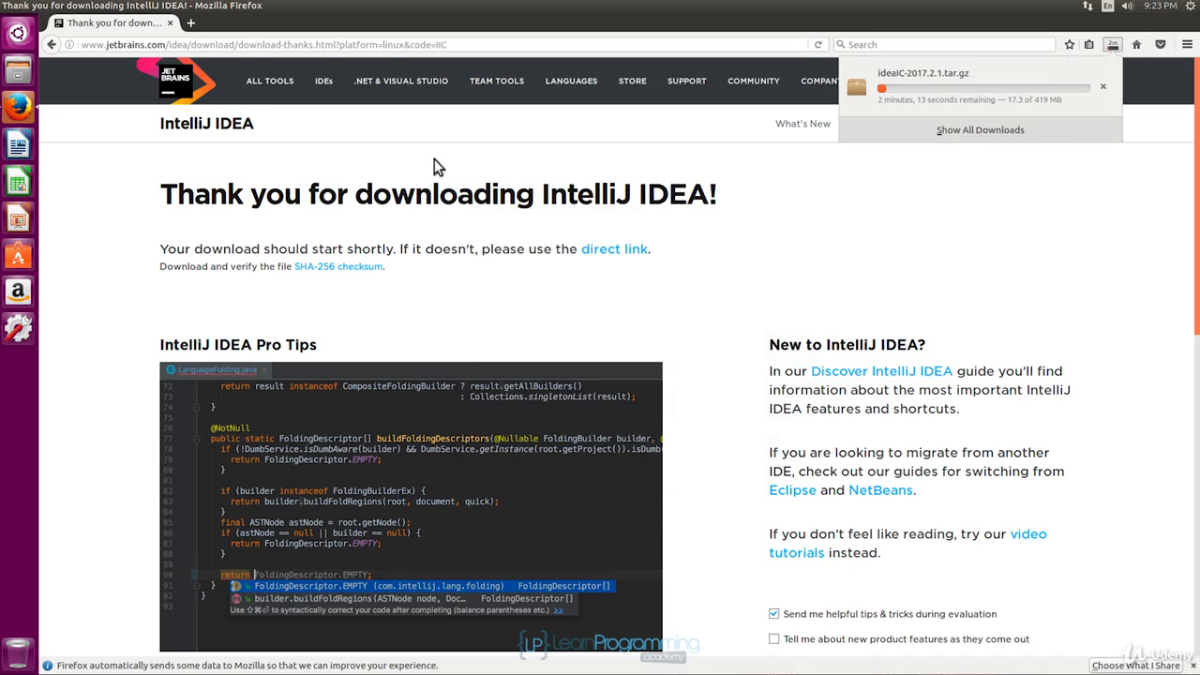
Return to the IntelliJ IDEA download page and compare the features of the Ultimate and Community editions.
click(54, 47)
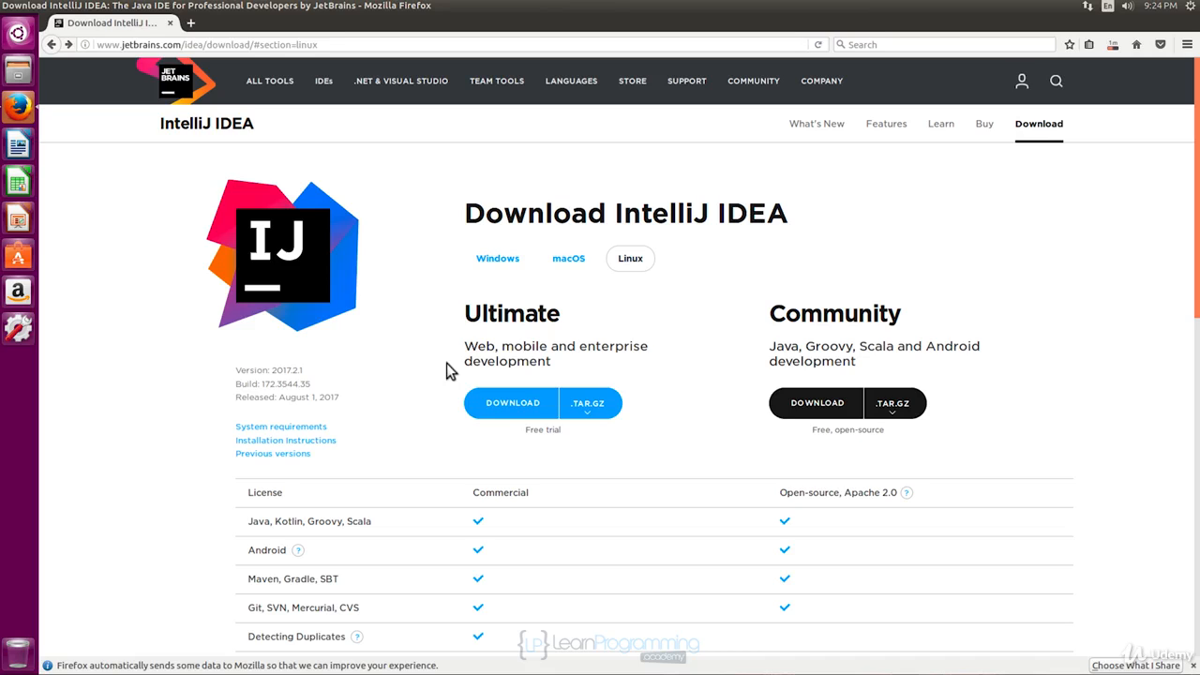
scroll(420, 398, down, 5)
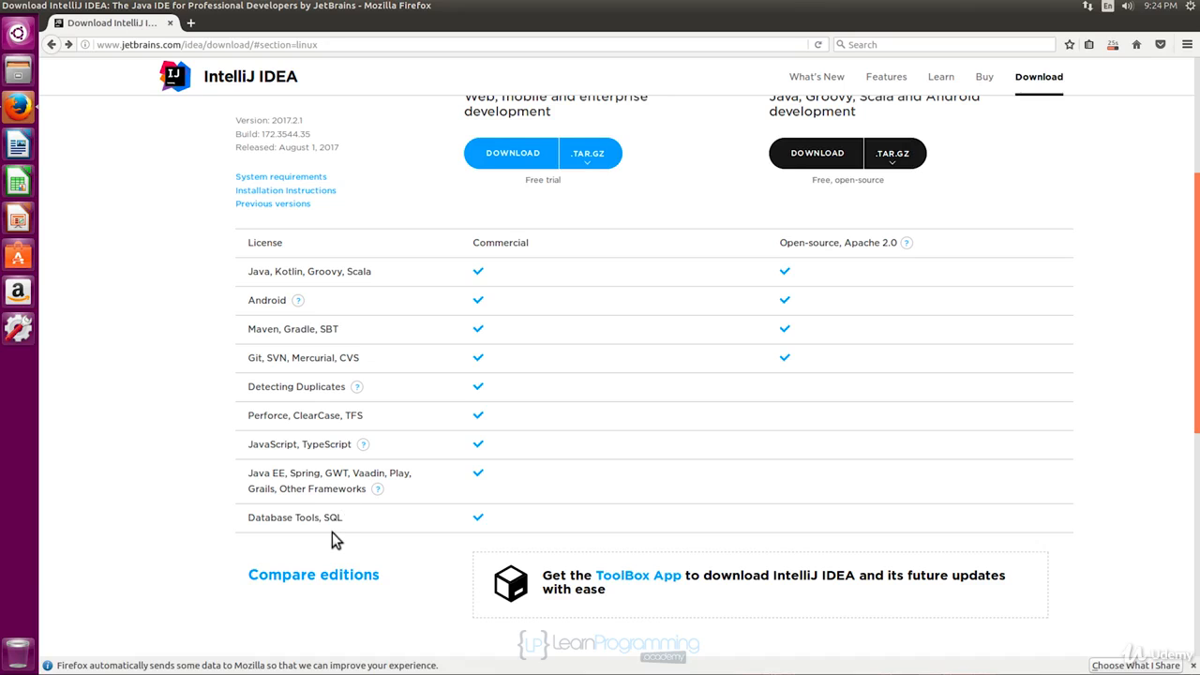
scroll(332, 532, up, 3)
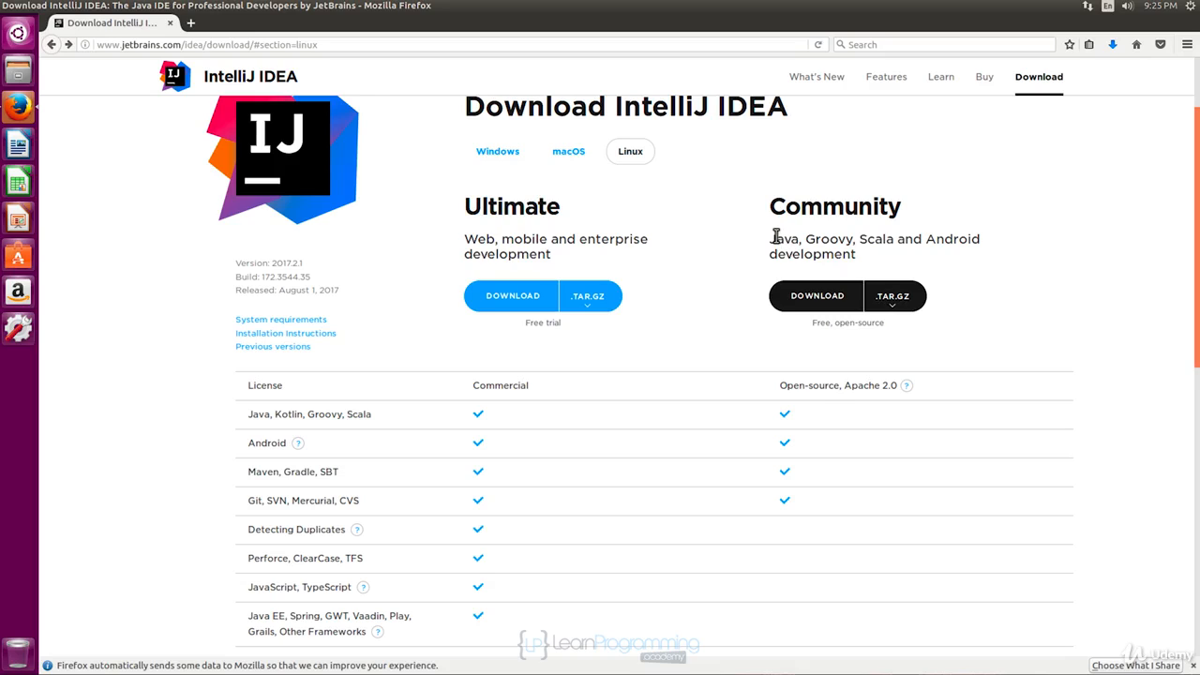
Show the downloaded ideaIC-2017.2.1.tar.gz in its containing folder and quit Firefox.
click(1113, 45)
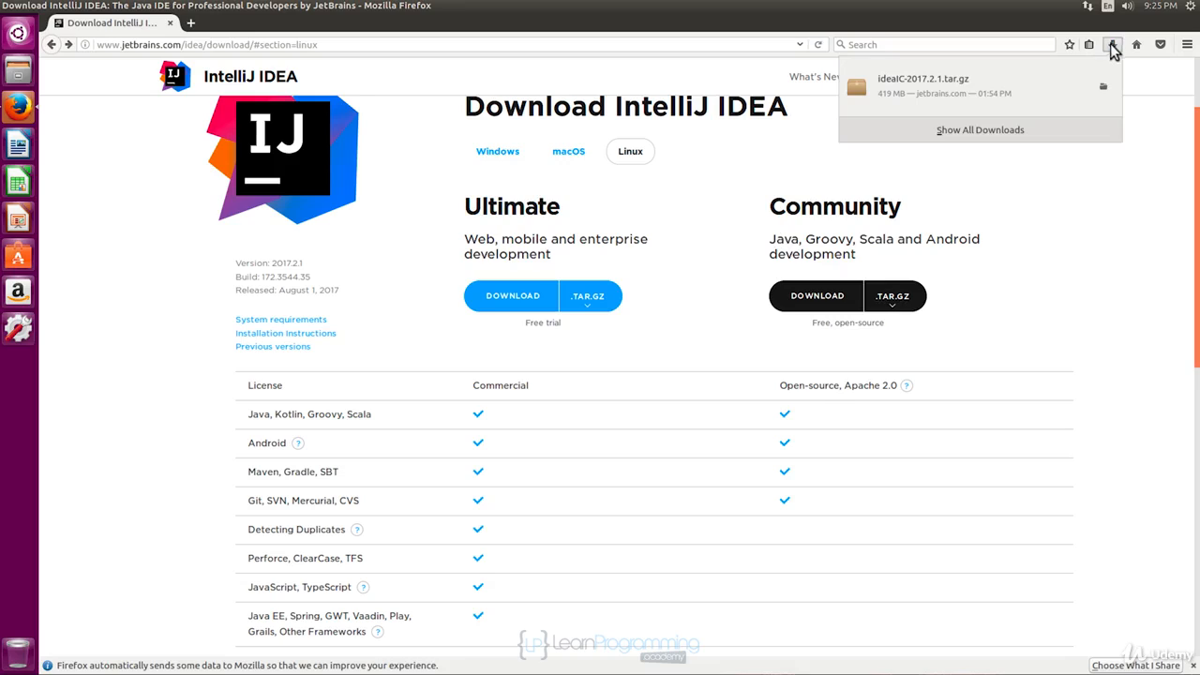
click(1102, 90)
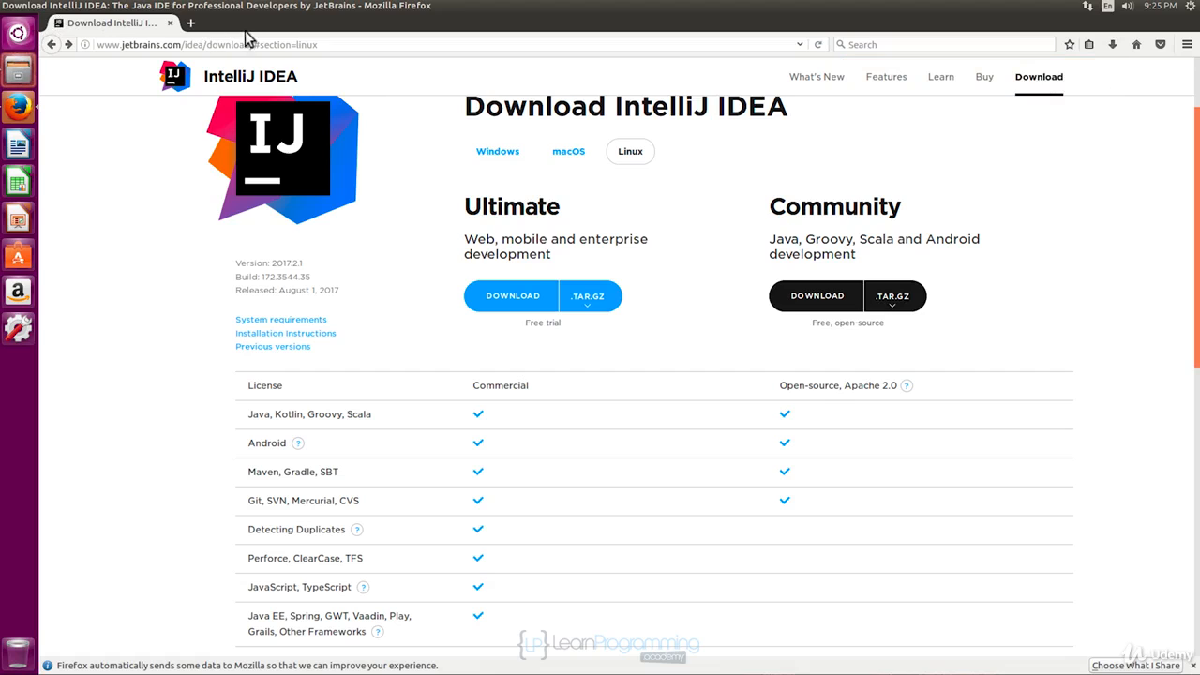
click(51, 6)
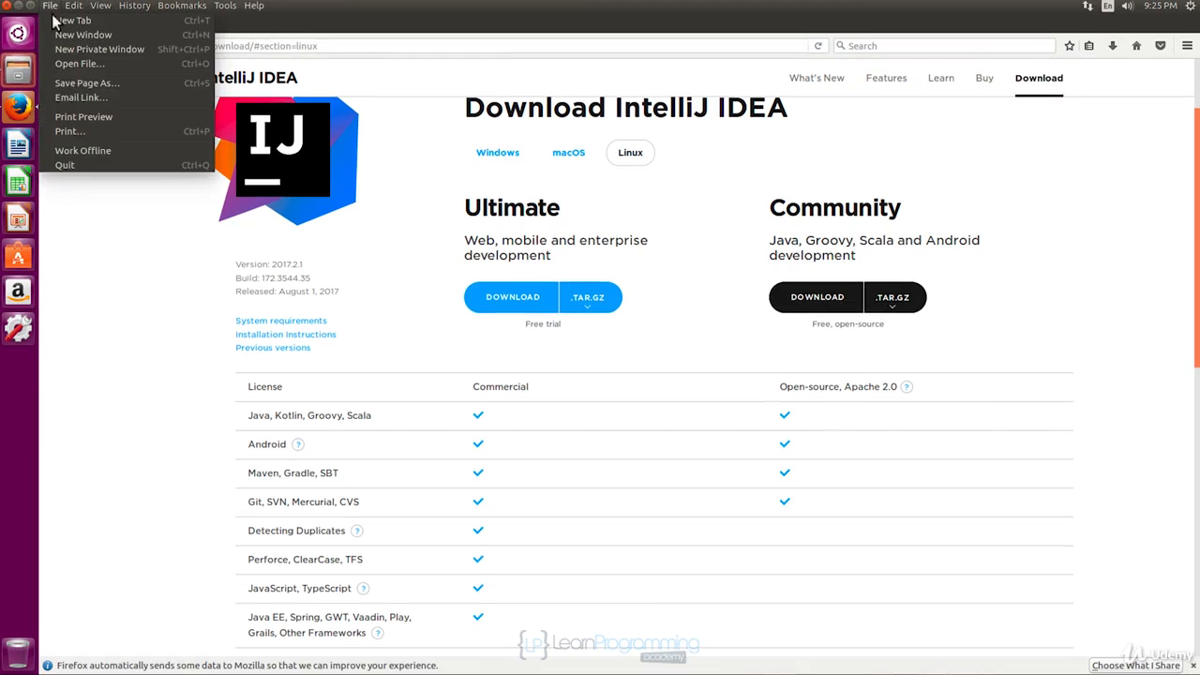
click(66, 167)
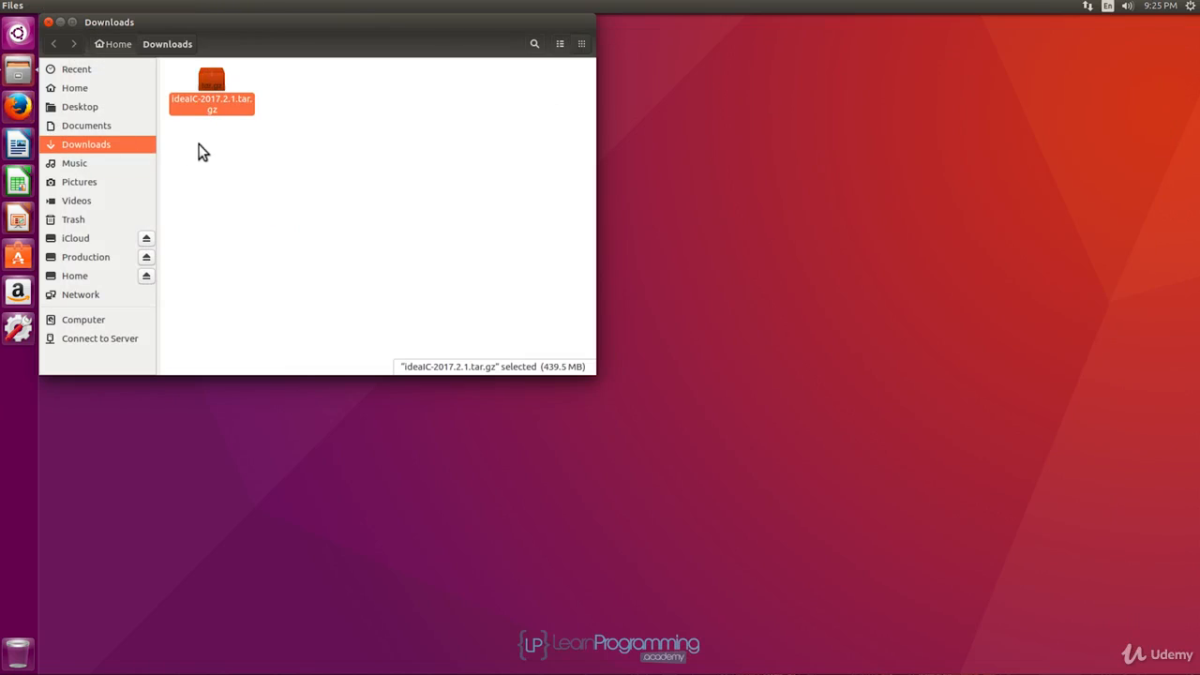
Open ideaIC-2017.2.1.tar.gz with Archive Manager and switch the file browser to the Home folder.
right_click(208, 90)
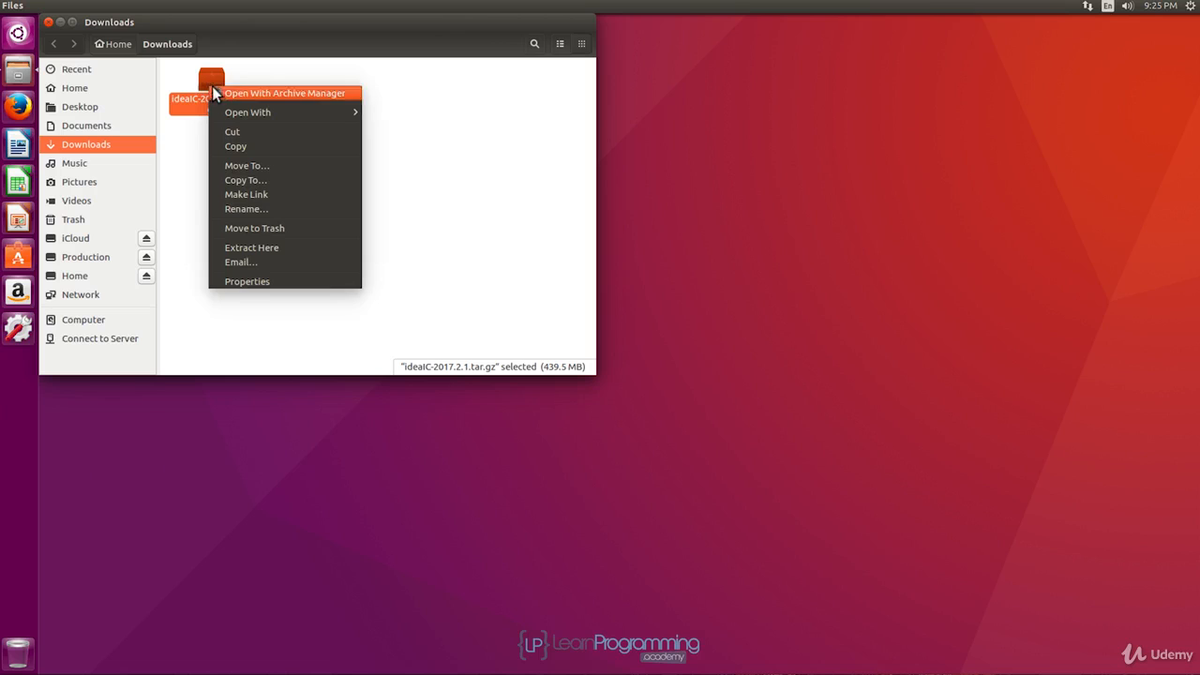
click(213, 93)
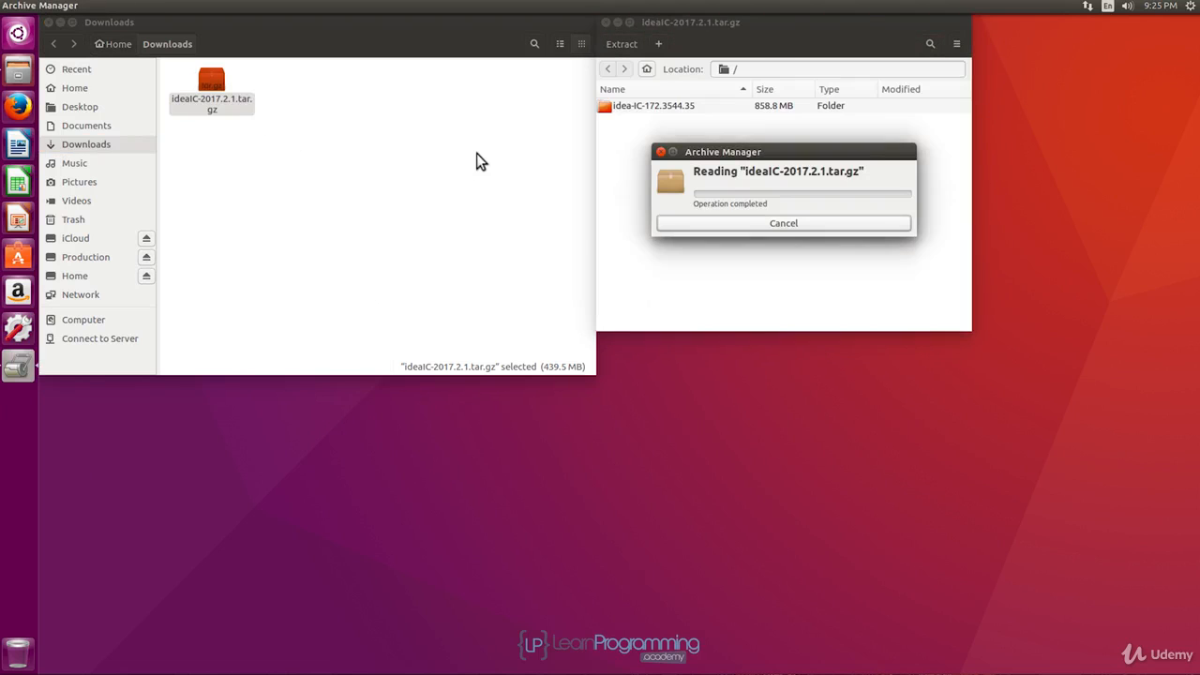
click(74, 92)
click(74, 92)
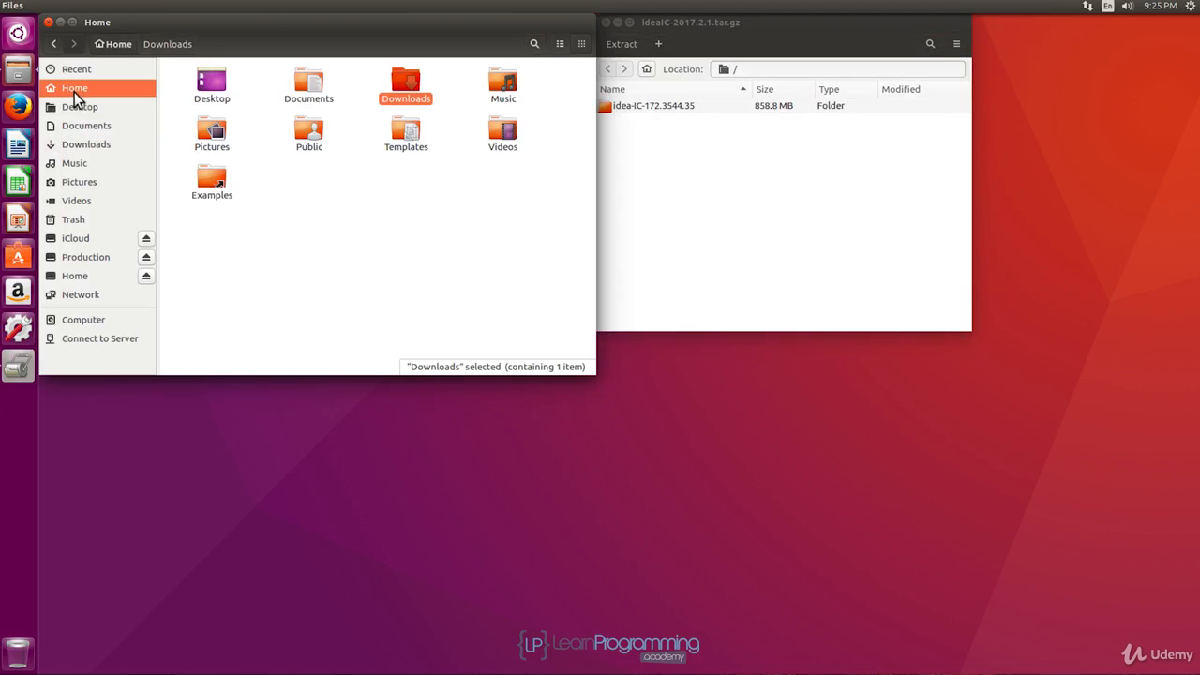
Create a folder named dev in the Home folder and open it.
right_click(318, 182)
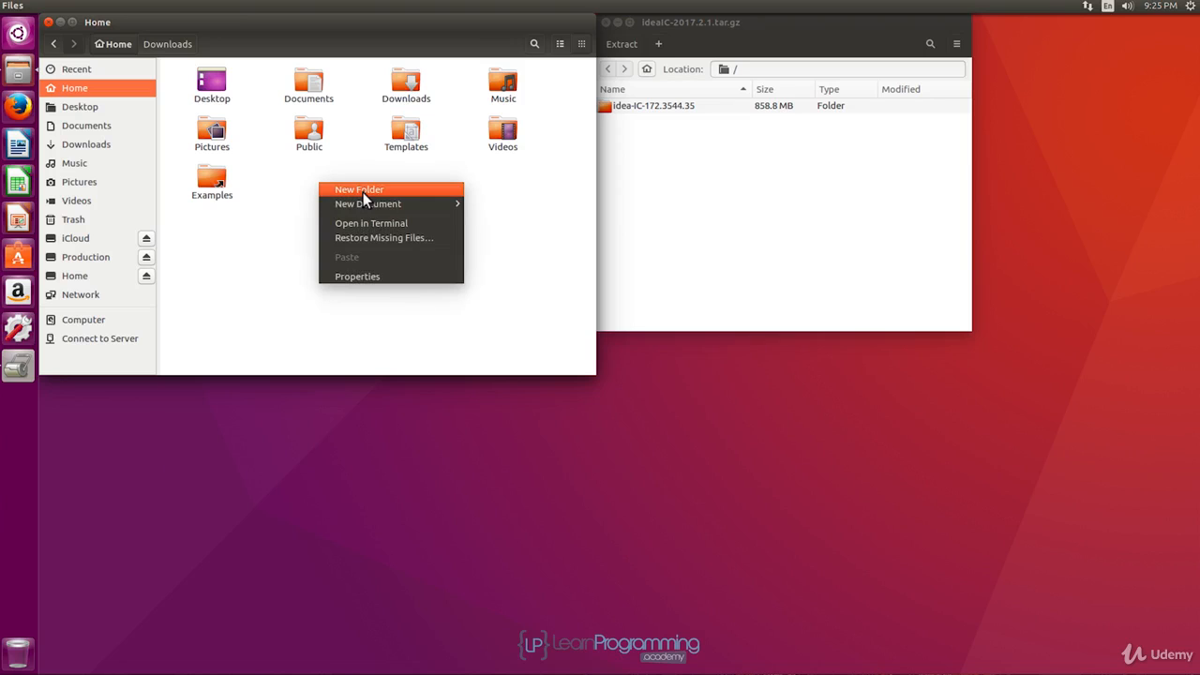
click(363, 191)
text(ev)
key(Return)
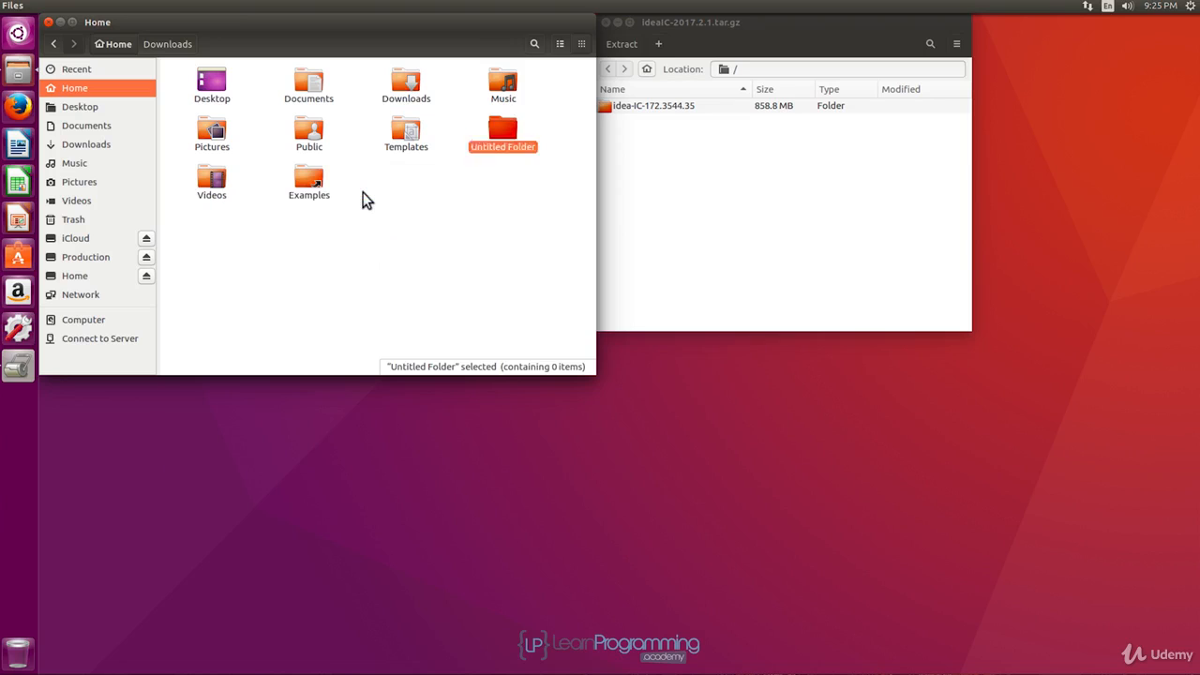
double_click(309, 87)
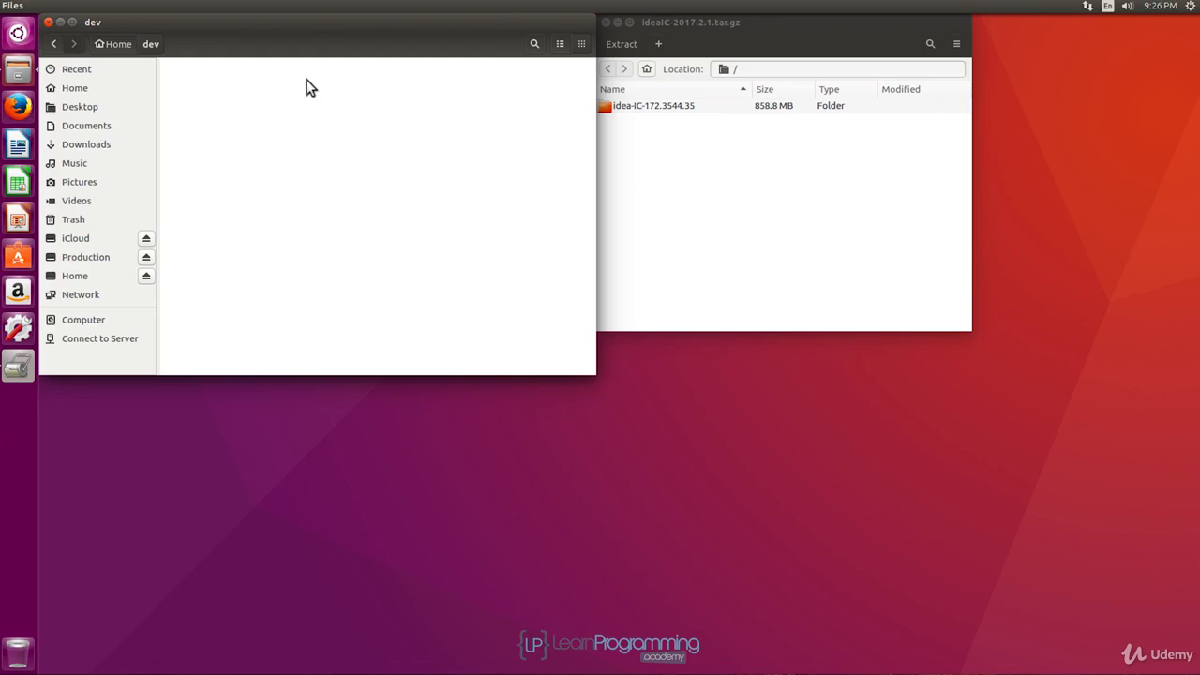
Extract the idea-IC-172.3544.35 folder from the archive into dev and close the archive and file browser windows.
drag(735, 30, 781, 28)
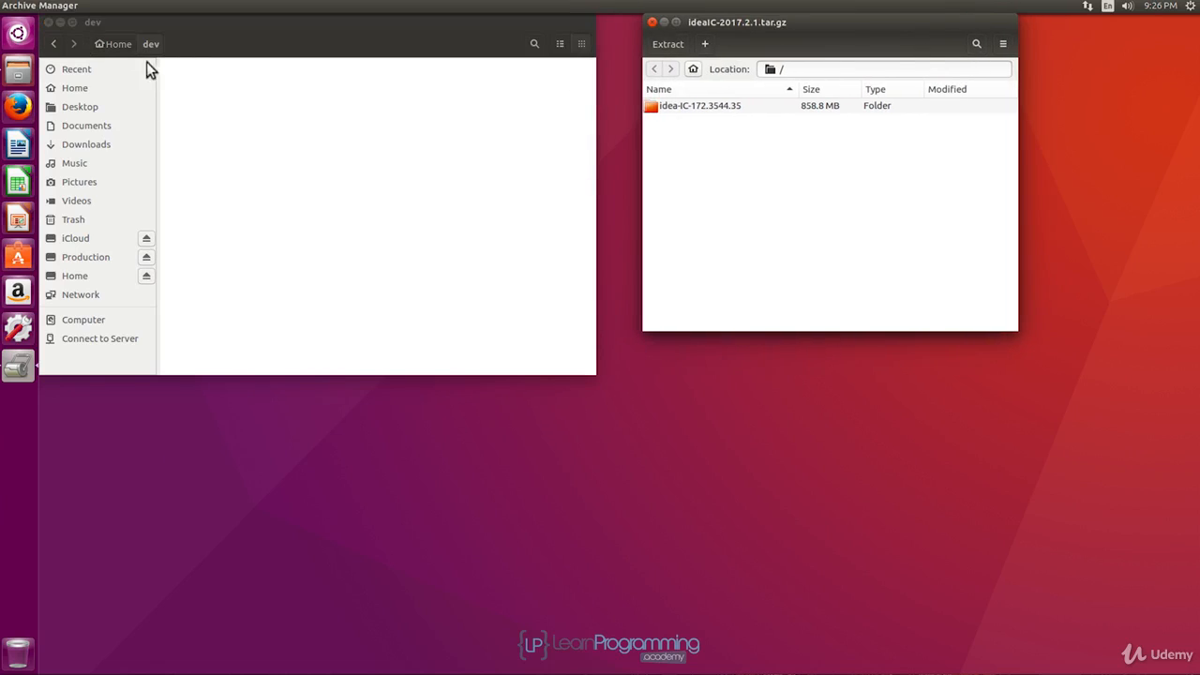
click(712, 106)
drag(710, 106, 295, 108)
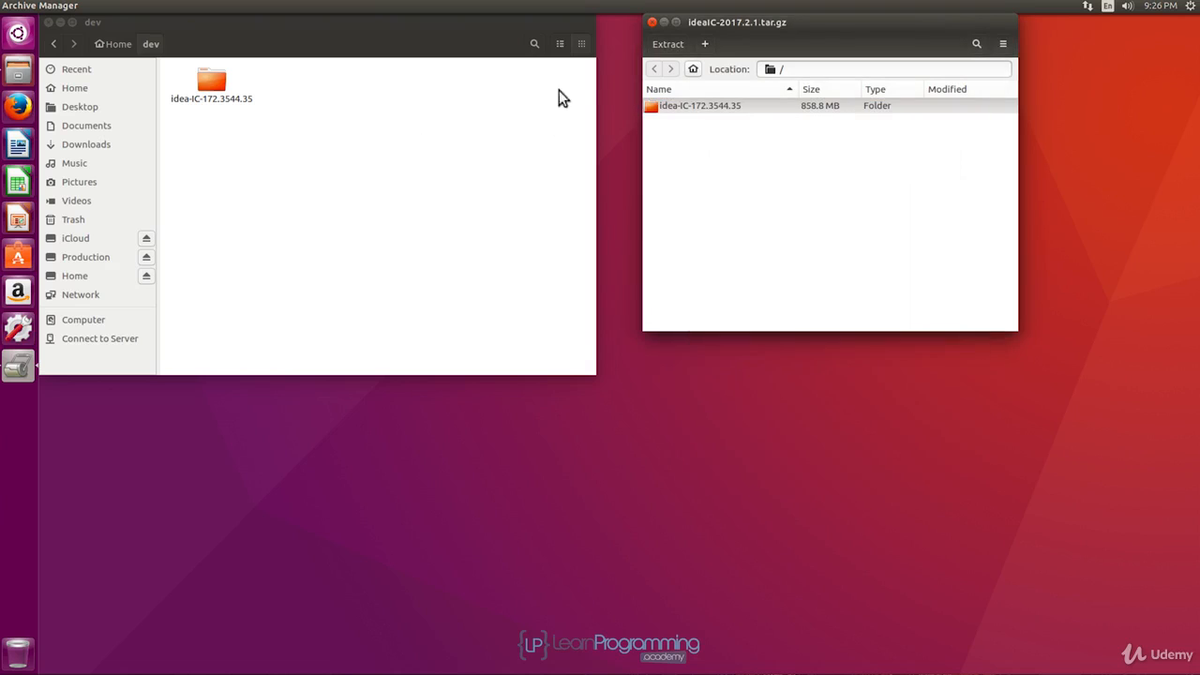
click(652, 23)
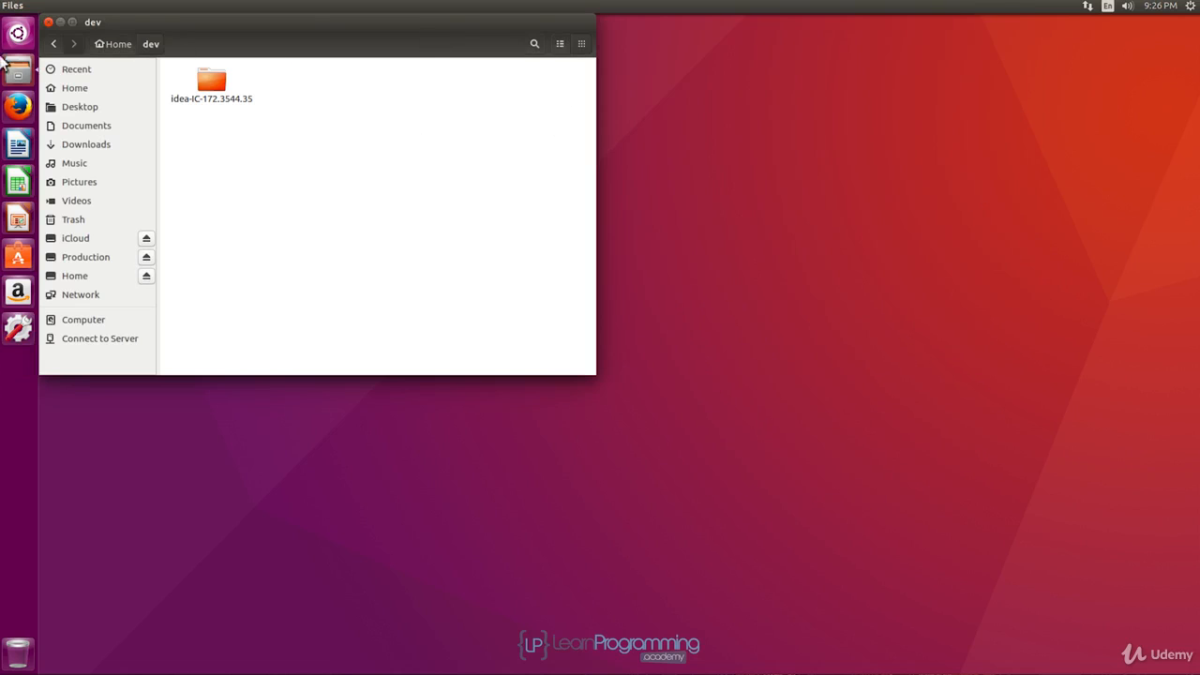
click(48, 22)
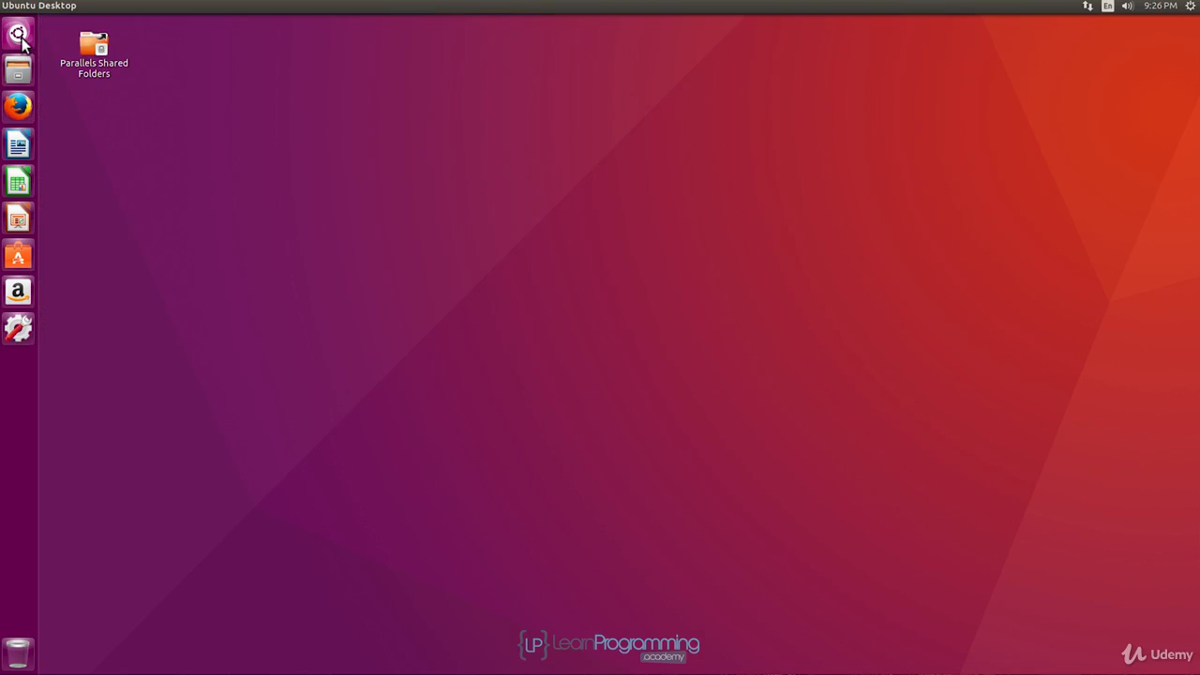
Open a Terminal and print the current working directory with pwd.
click(19, 35)
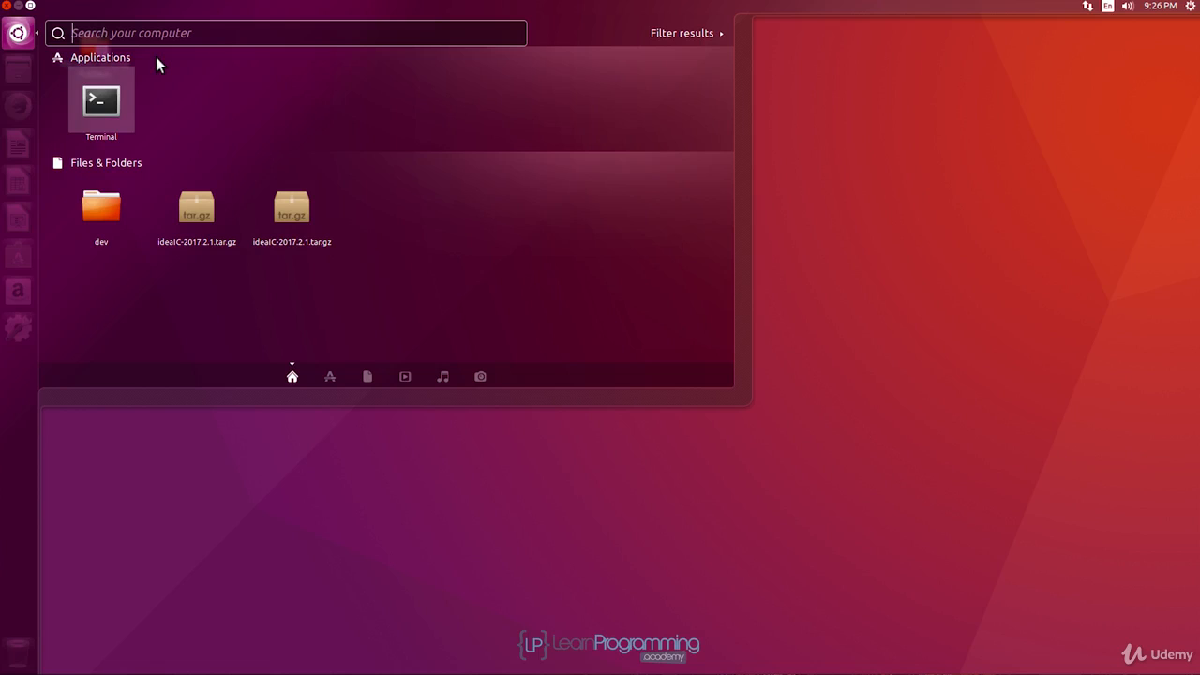
key(Return)
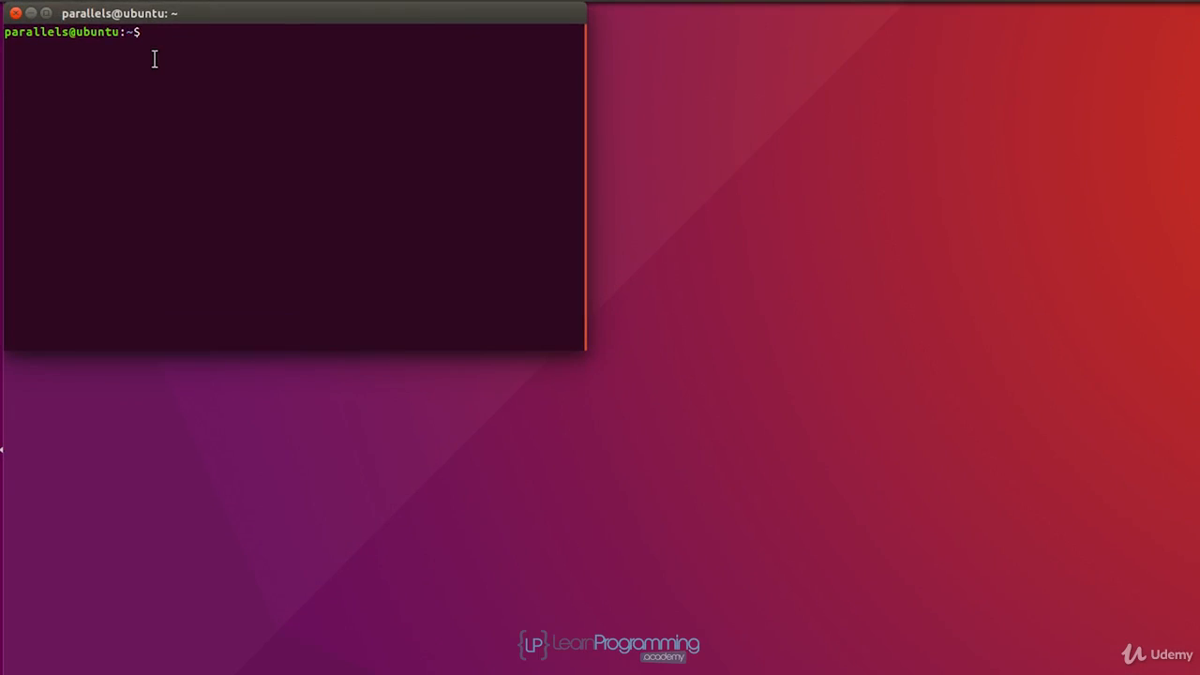
text(cd)
key(BackSpace)
key(BackSpace)
key(BackSpace)
text(pwd)
key(Return)
Change into the dev directory and list its contents.
text(c)
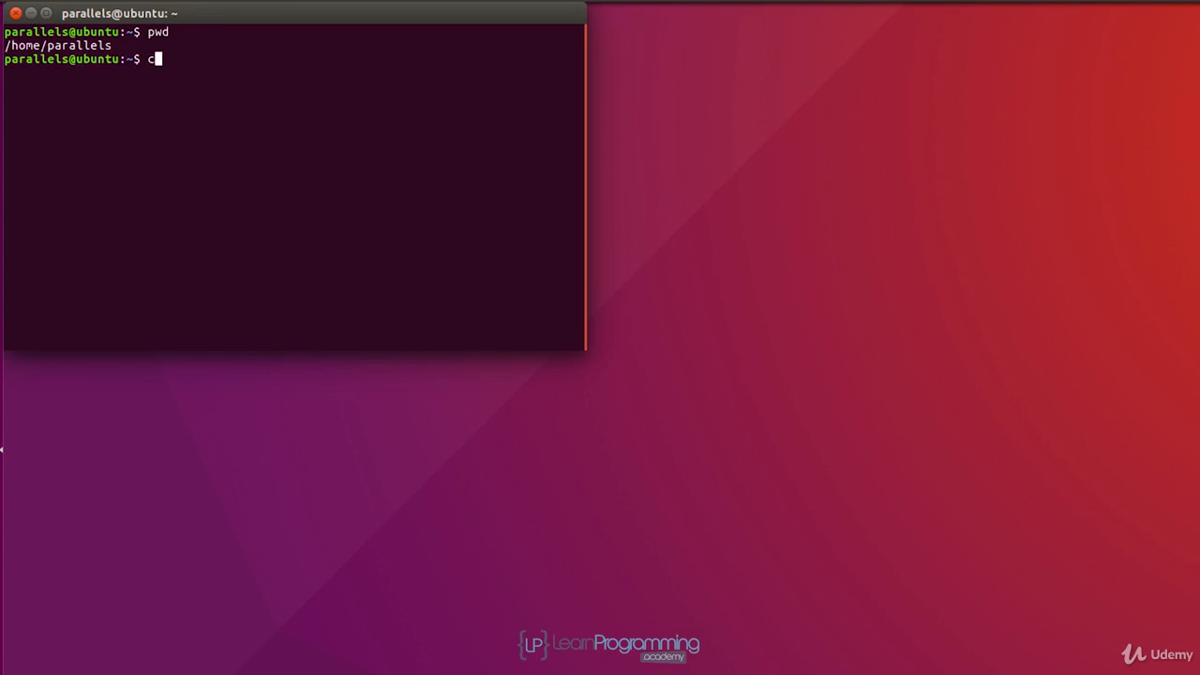
text(d dev)
key(Return)
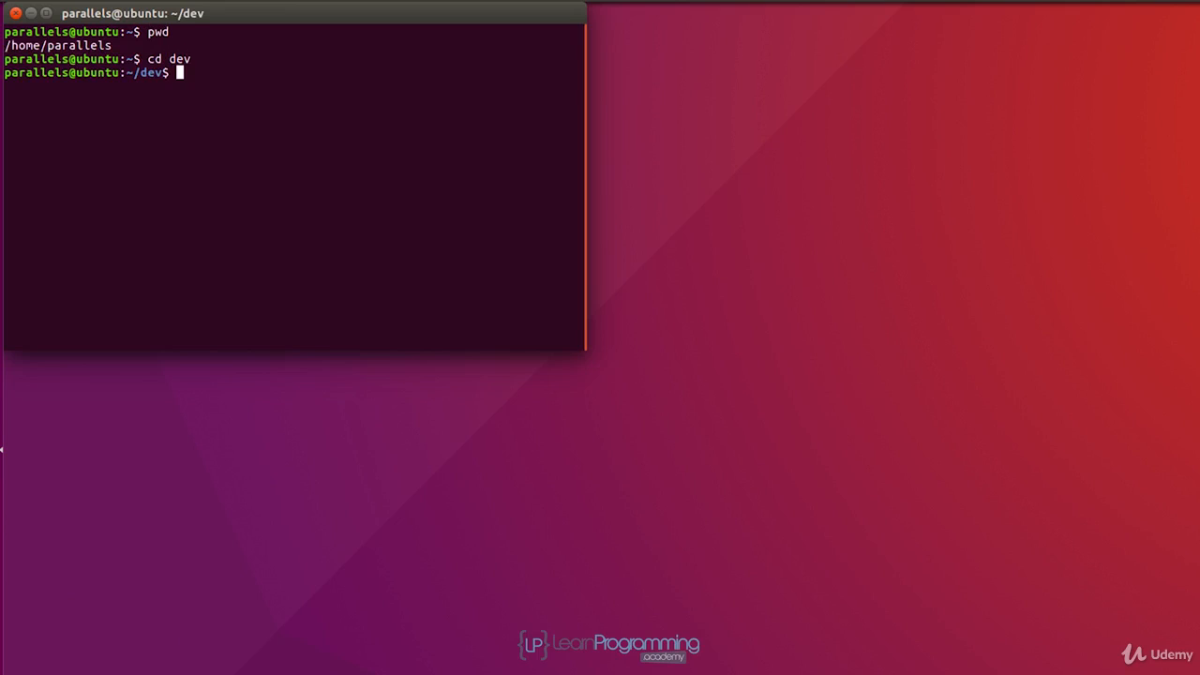
text(ls)
key(Return)
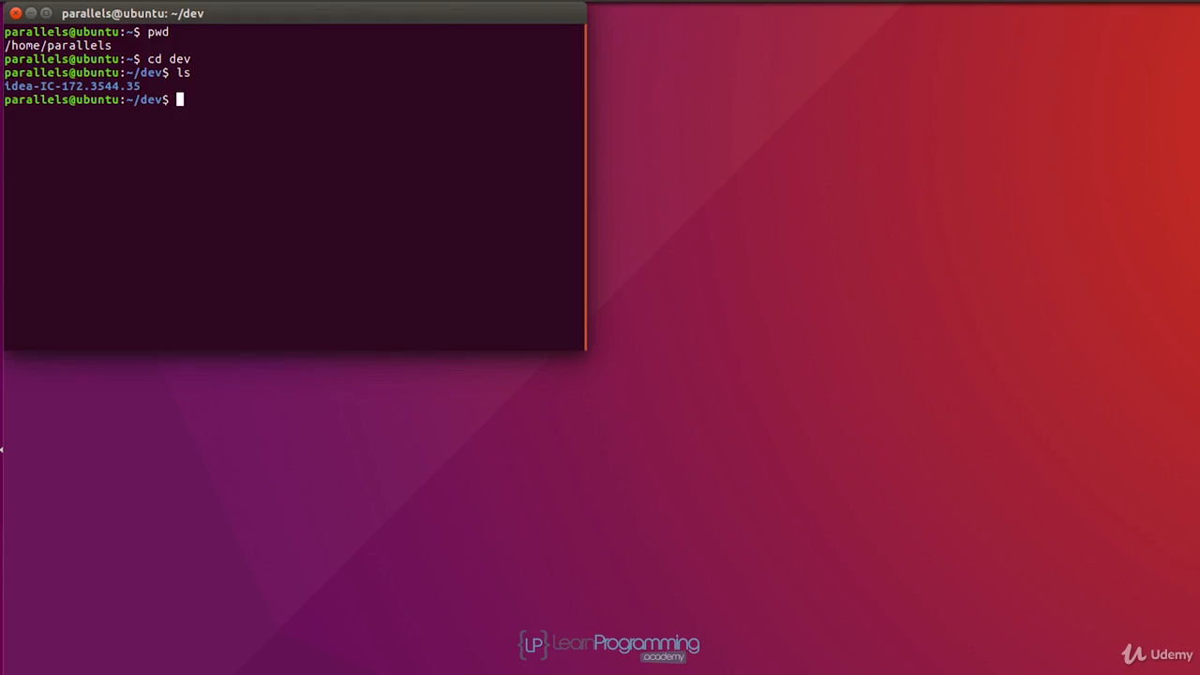
Change into the idea-IC-172.3544.35 directory and list its contents.
text(cd ide)
key(Tab)
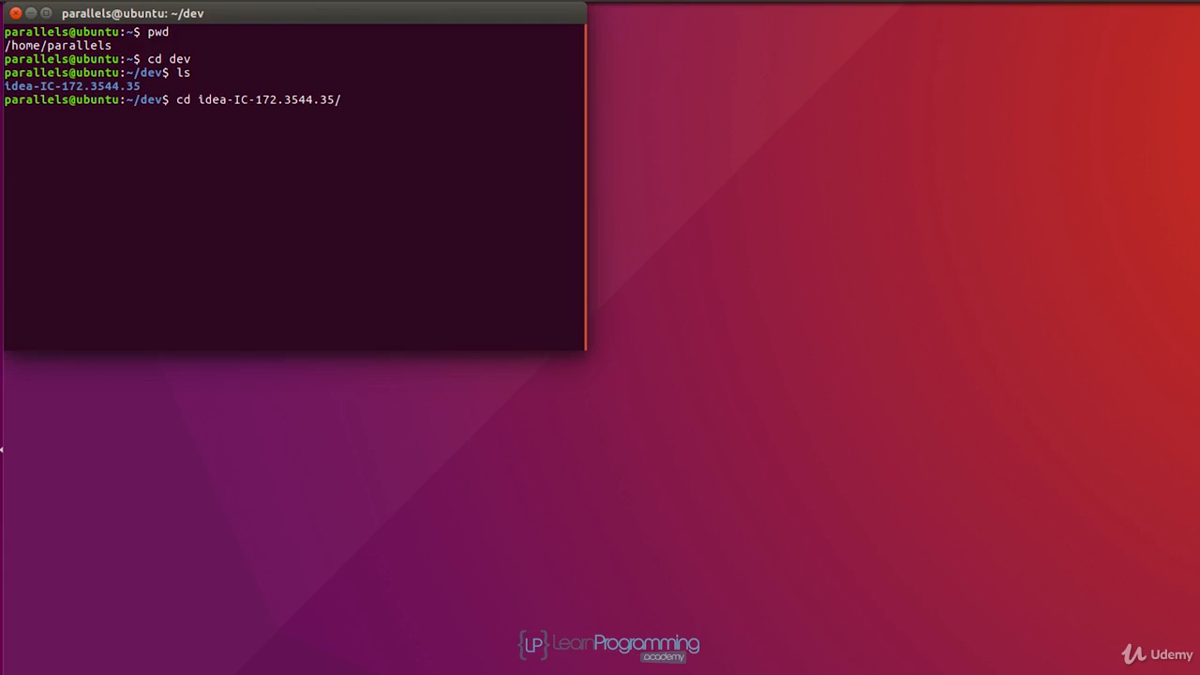
key(Return)
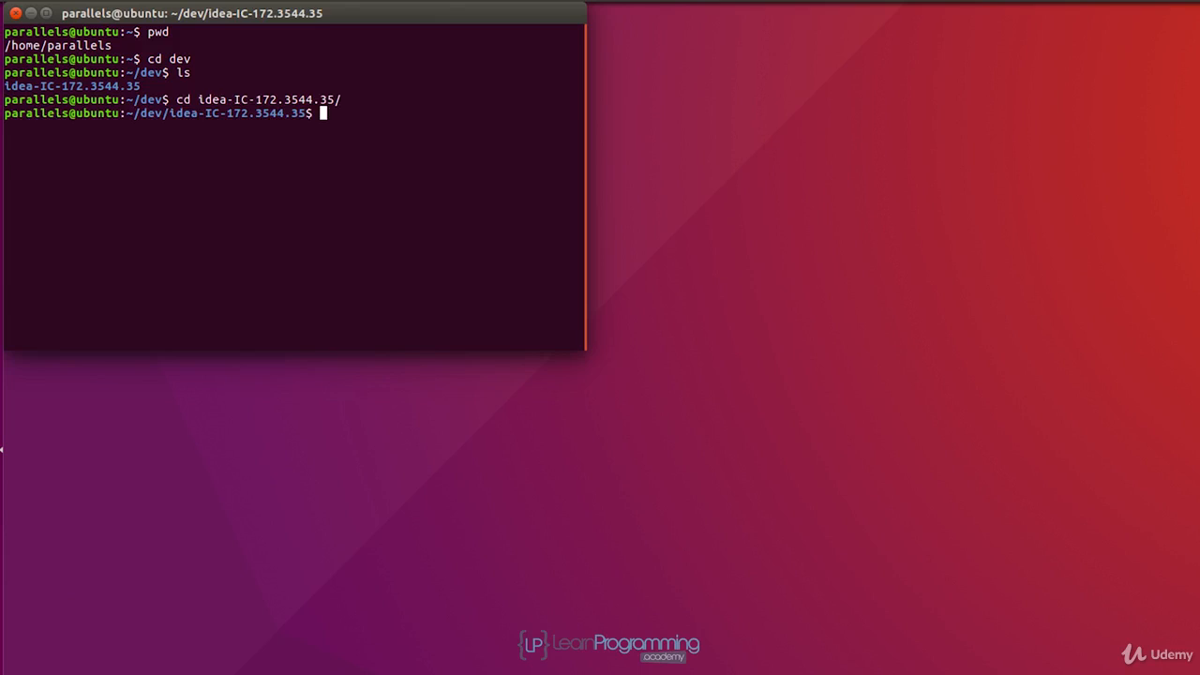
text(ls)
key(Return)
Change into the bin directory of the IDEA installation and list its files.
text(cd bin)
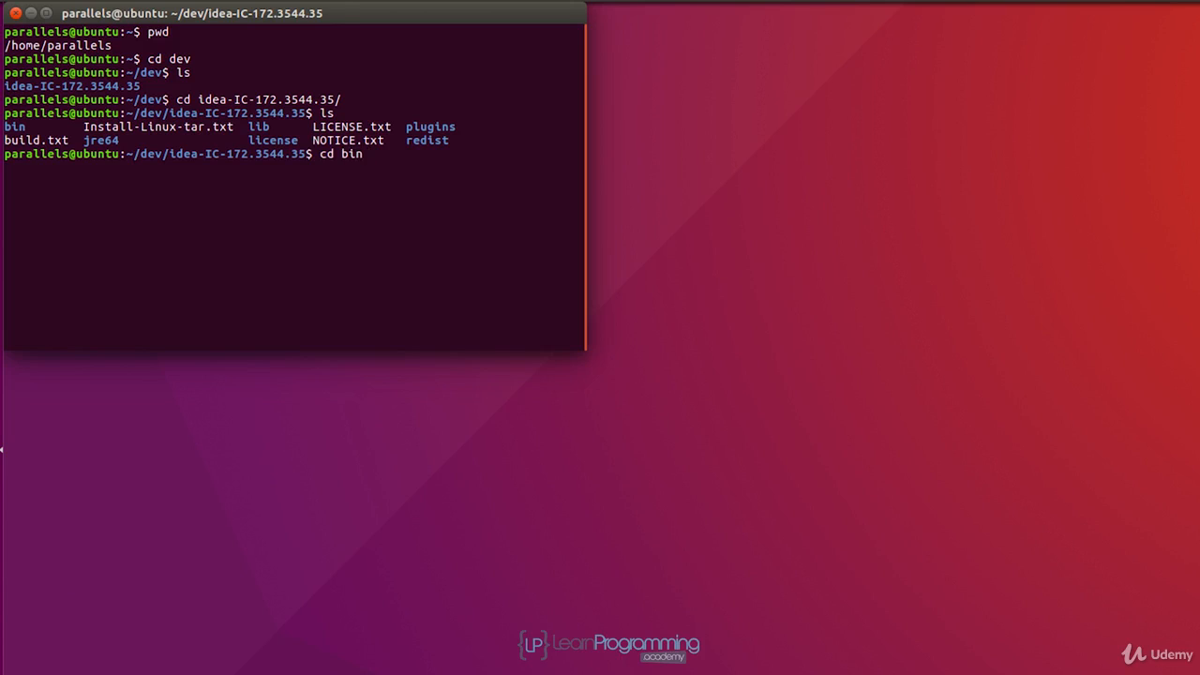
key(Return)
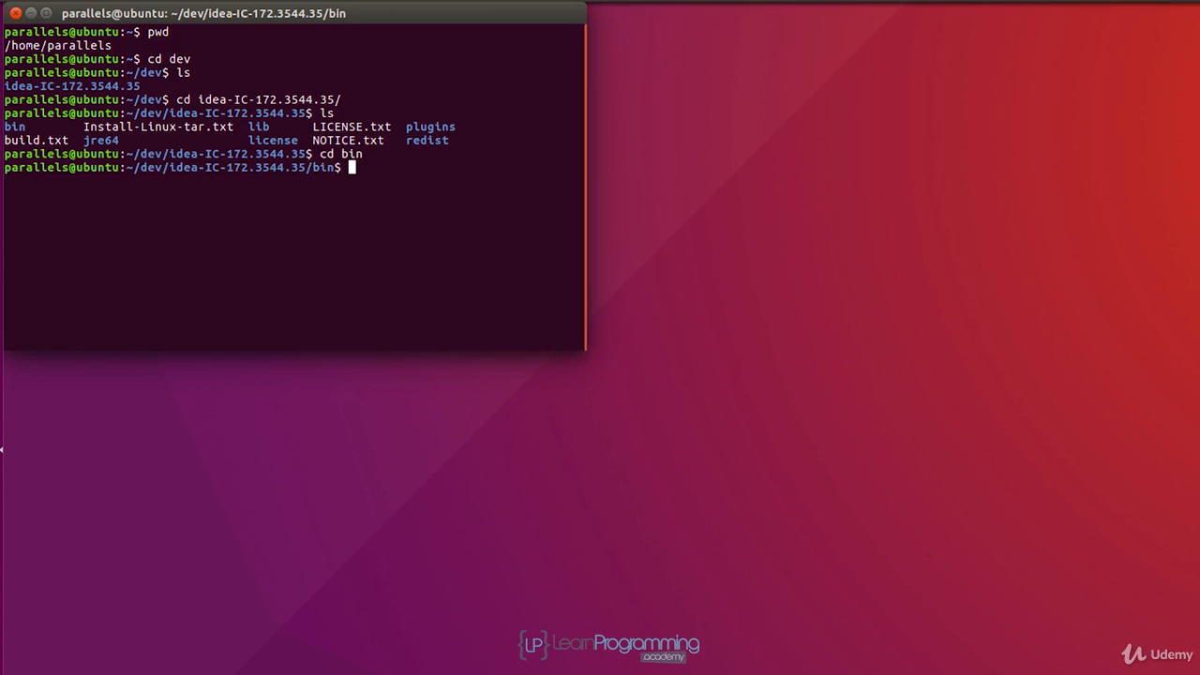
text(ls)
key(Return)
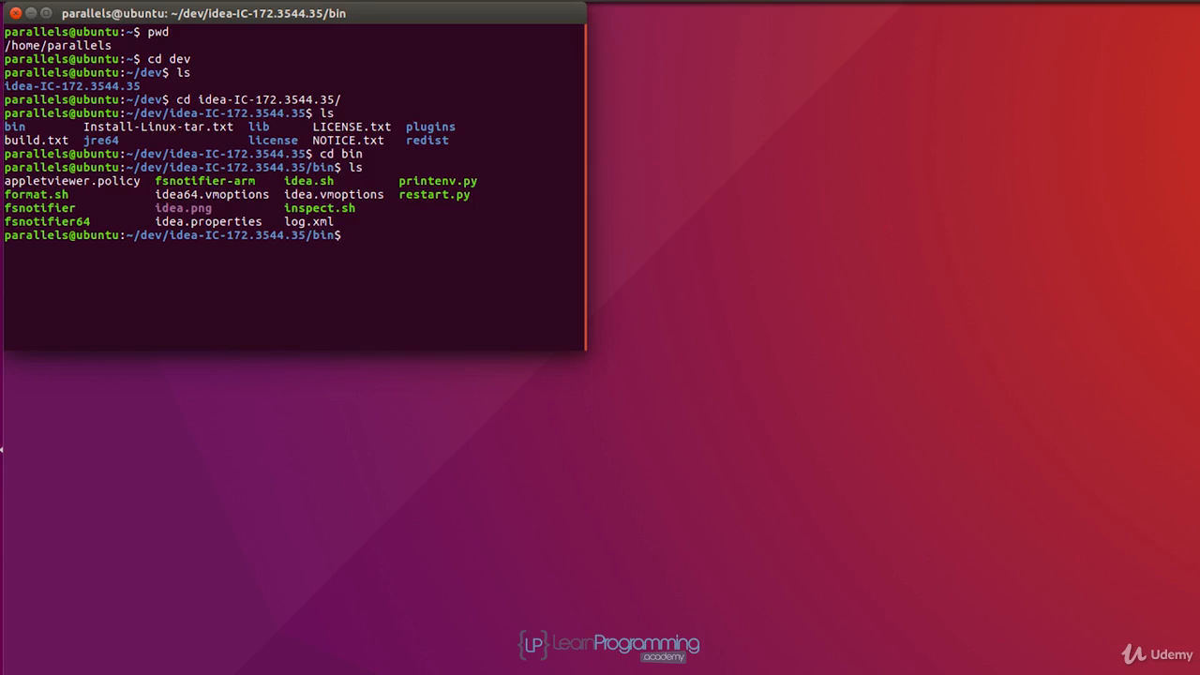
Launch IntelliJ IDEA by running ./idea.sh without importing settings, and accept the privacy policy agreement.
text(./idea.sh)
key(Return)
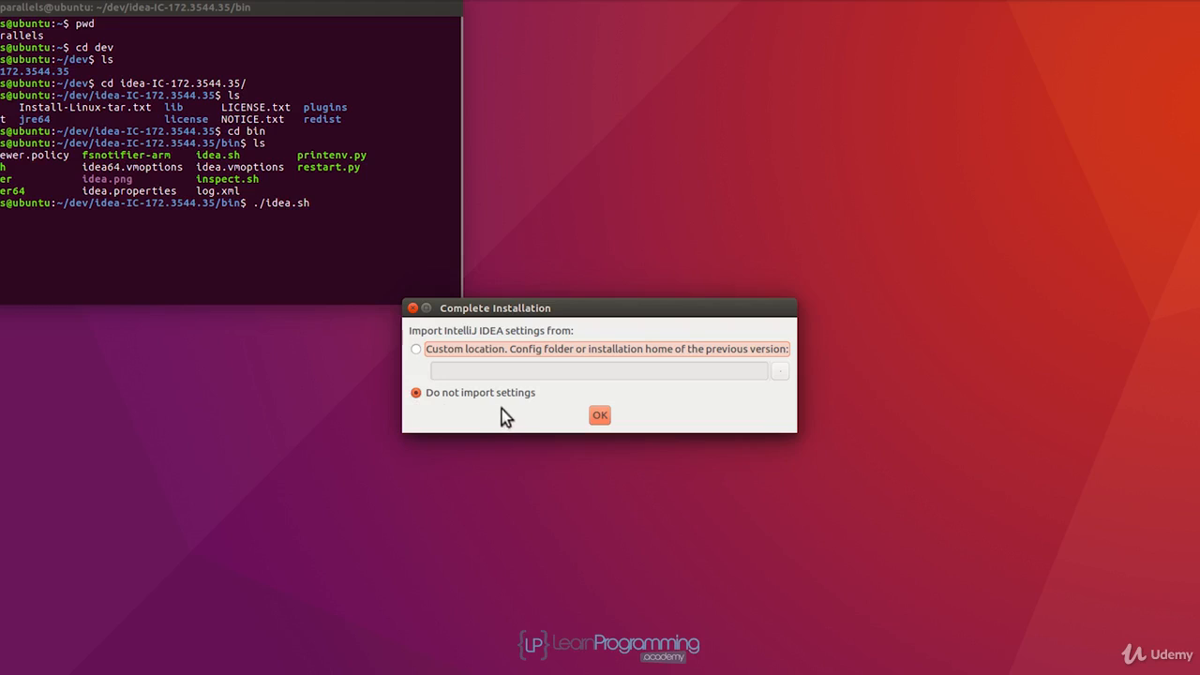
click(601, 415)
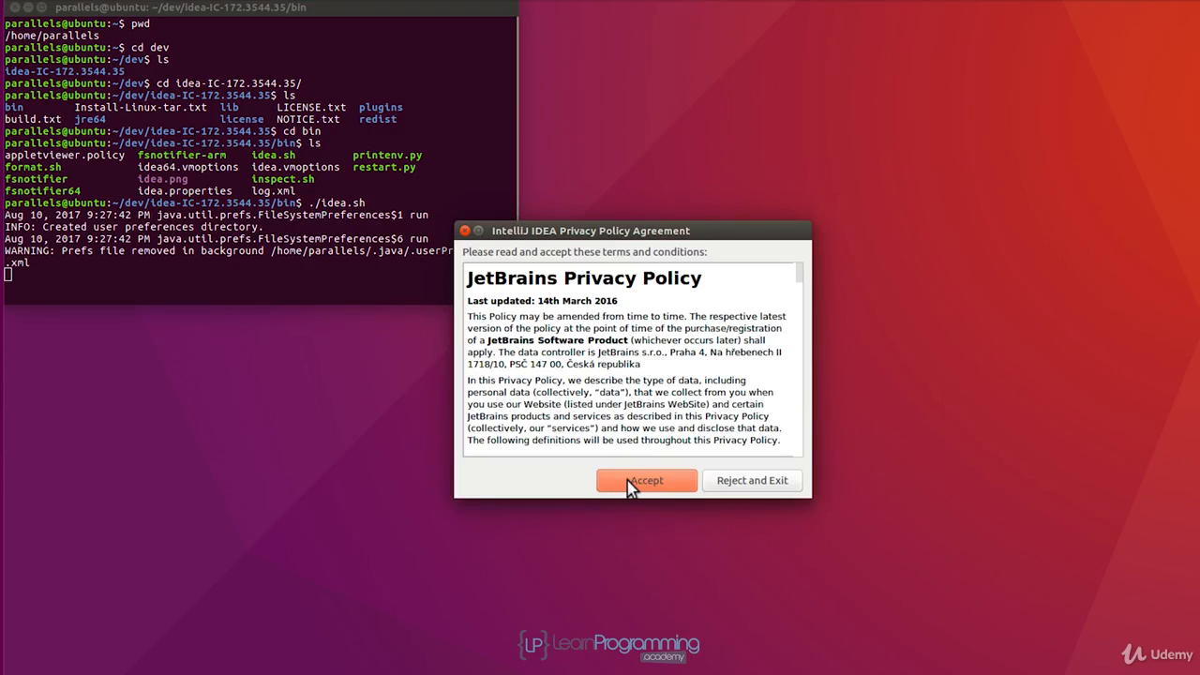
click(630, 484)
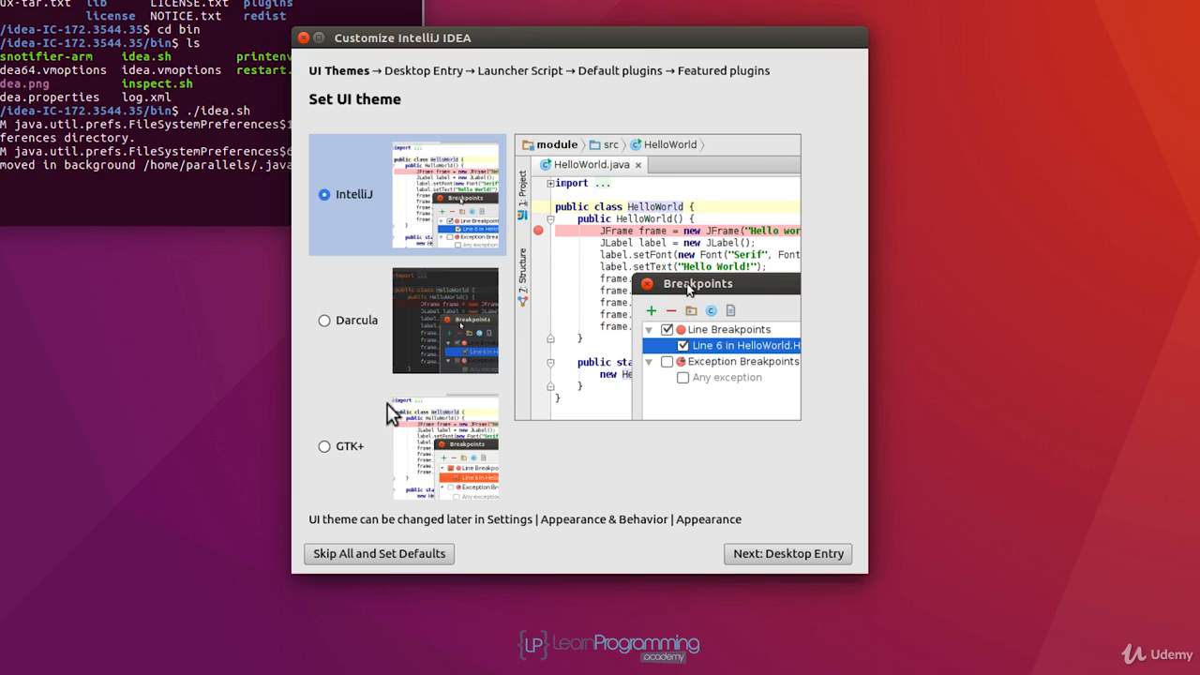
Preview the Darcula and GTK+ themes, then select the IntelliJ UI theme and continue to the desktop entry setup.
click(325, 321)
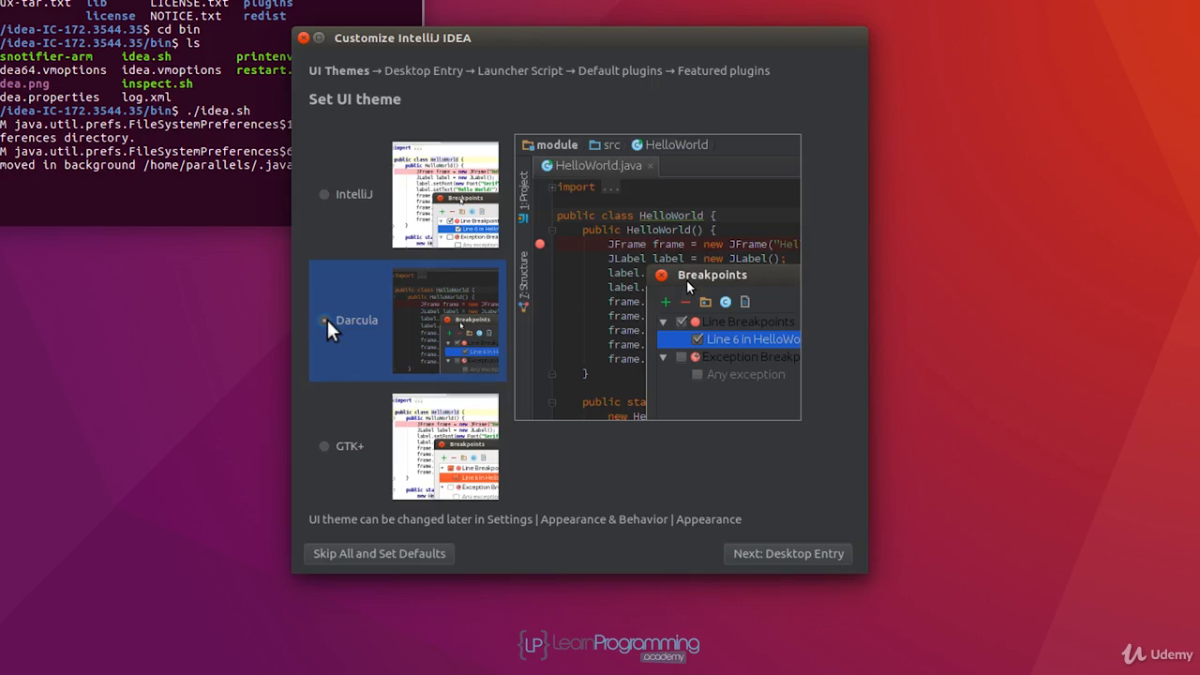
click(324, 447)
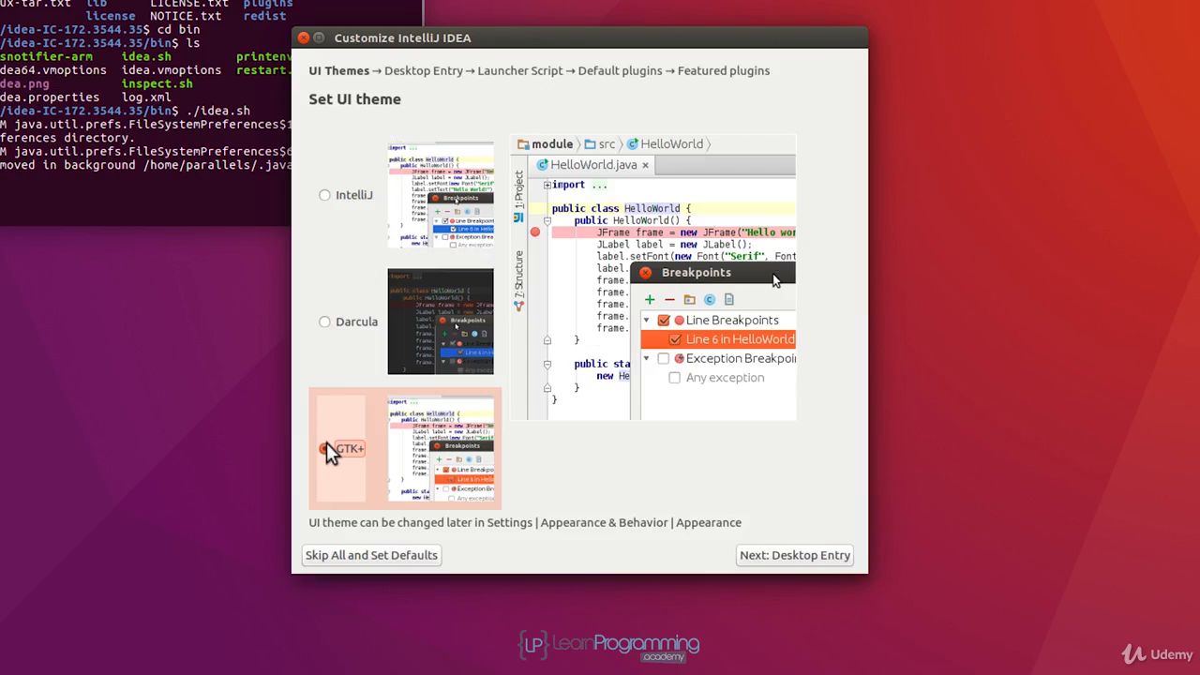
click(324, 195)
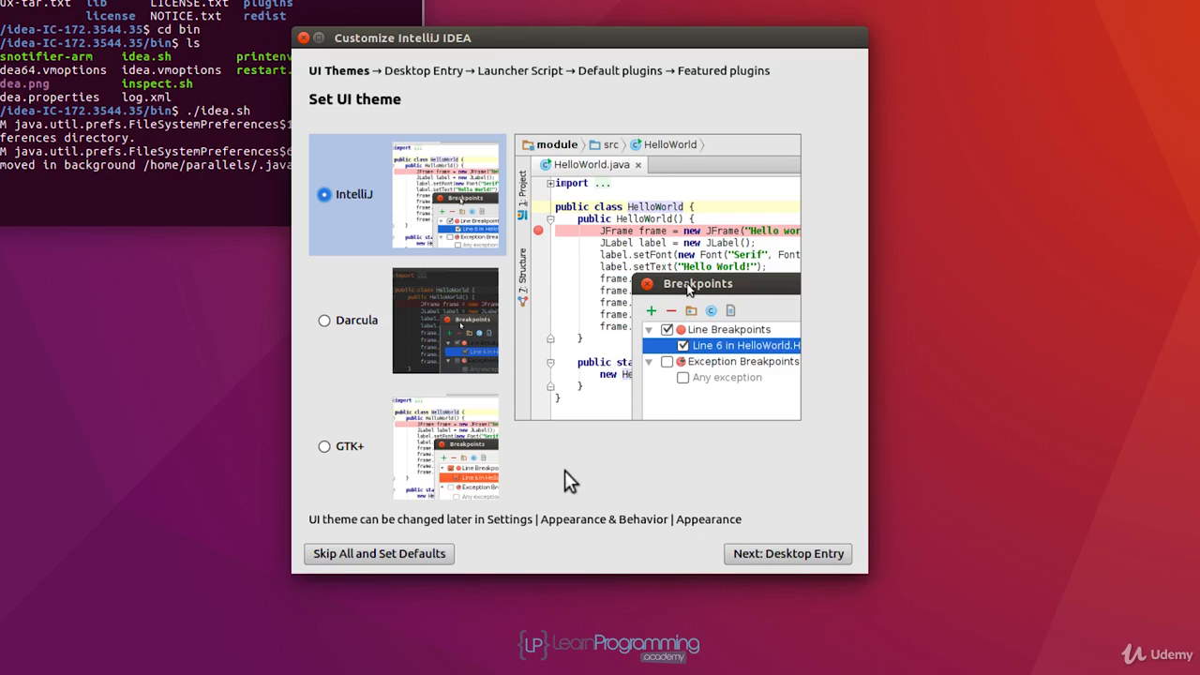
click(835, 555)
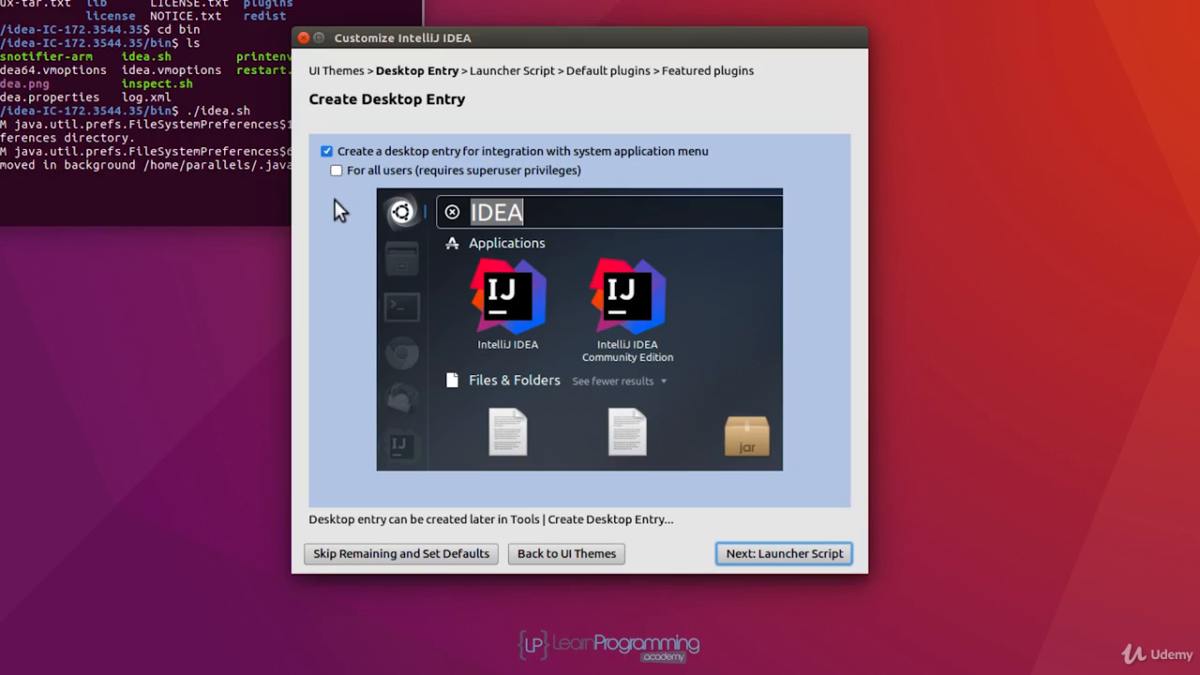
Keep the desktop entry for the current user only and enable the command-line launcher script at /usr/local/bin/idea.
click(833, 554)
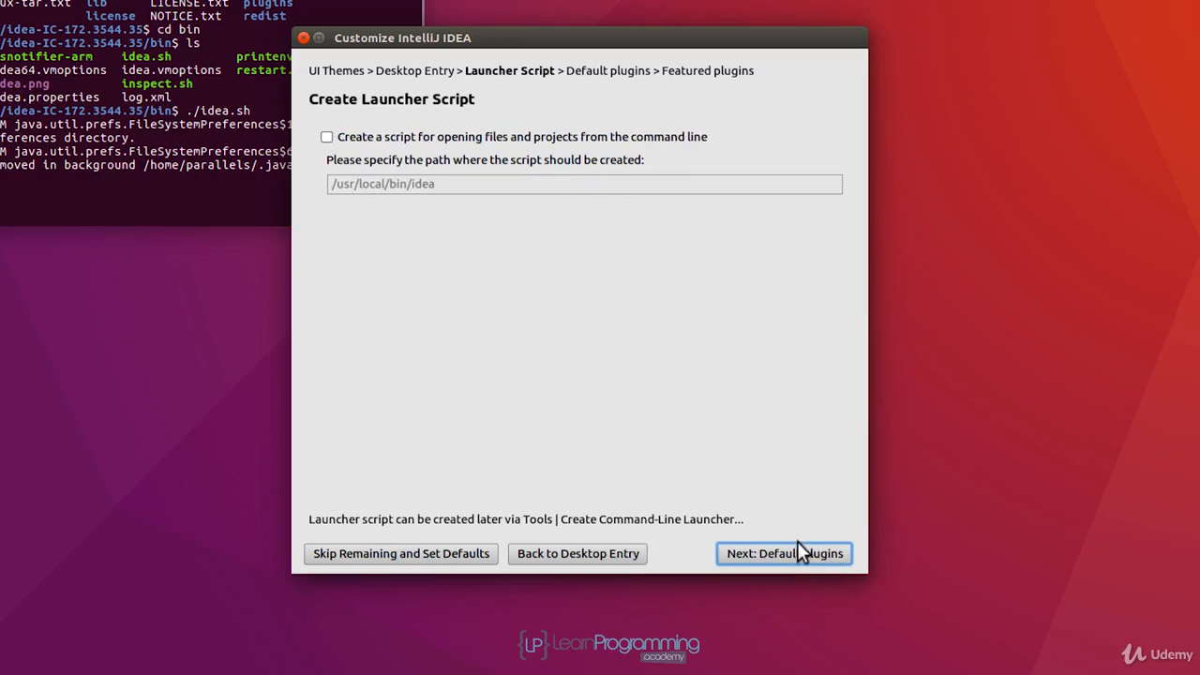
click(327, 138)
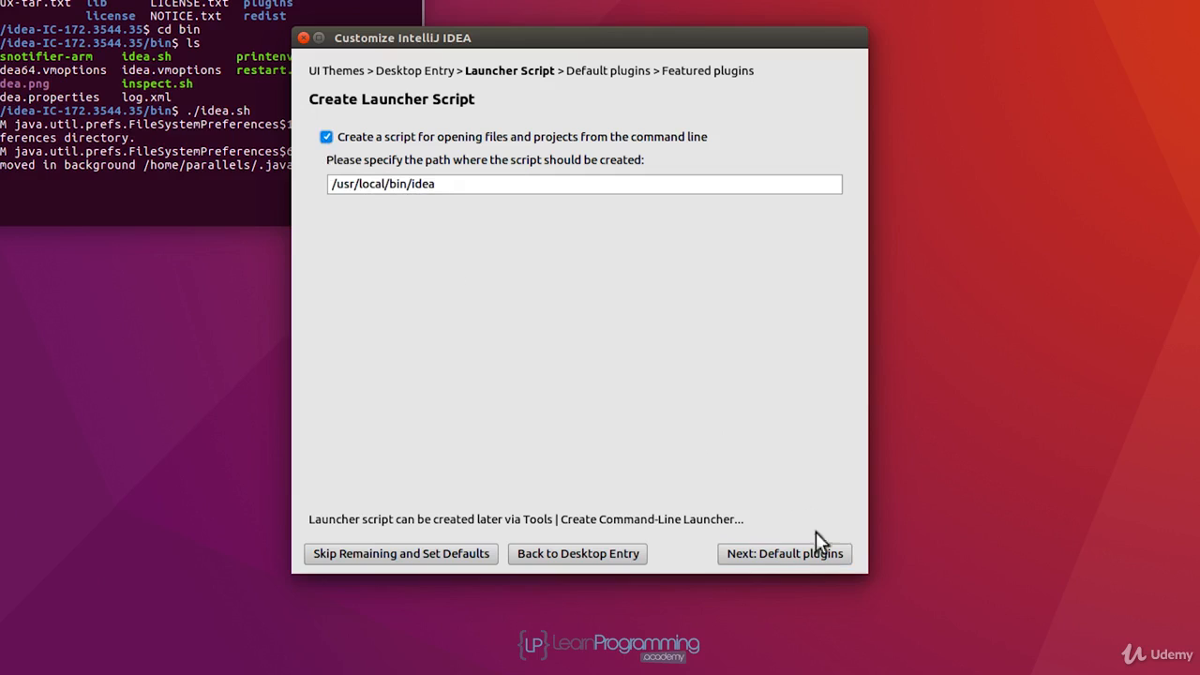
click(829, 555)
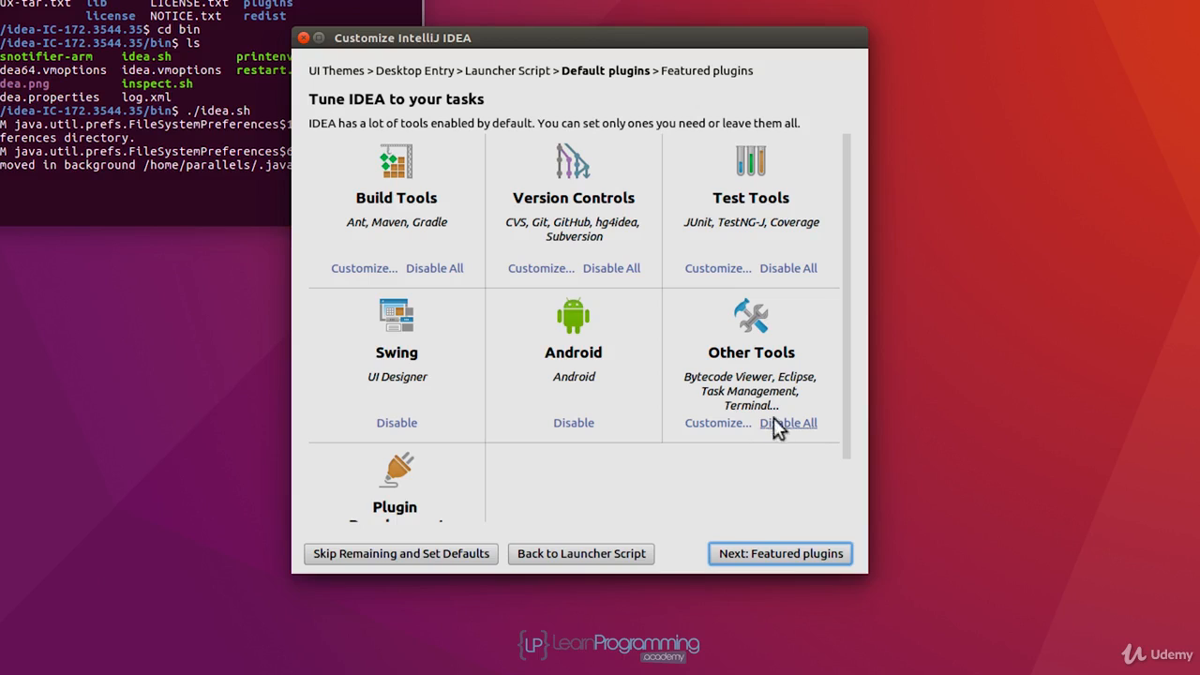
Finish the setup with the default plugins and no featured plugins, entering the superuser password to authorise the launcher script.
click(831, 559)
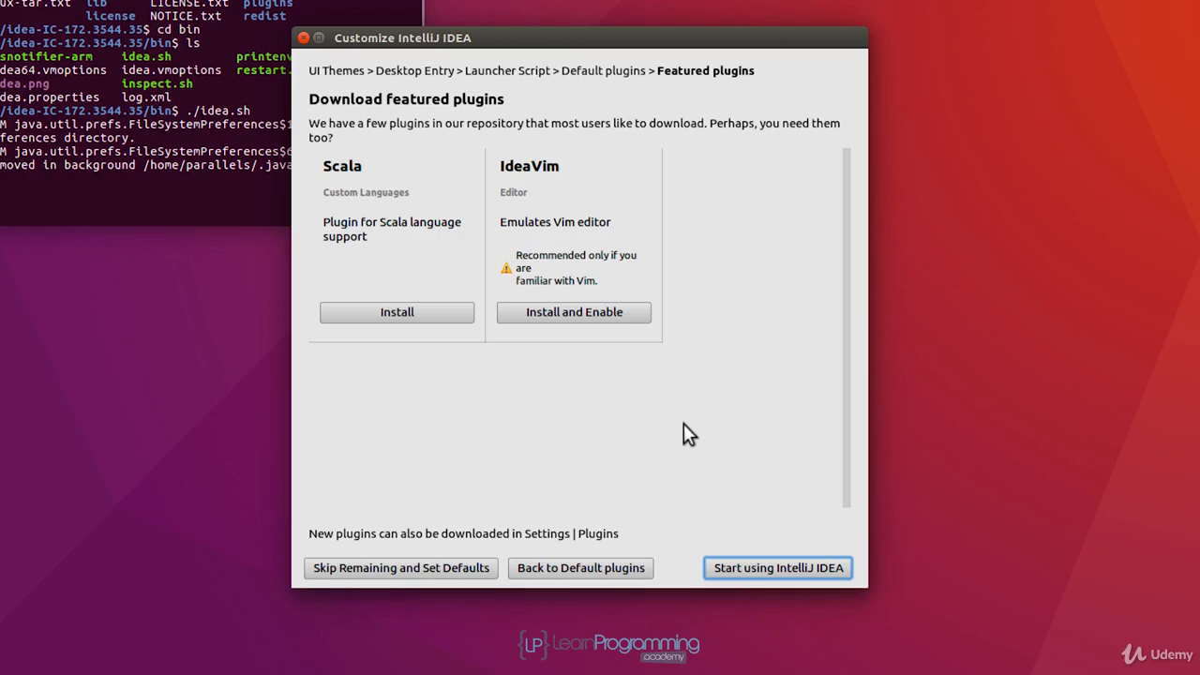
click(816, 567)
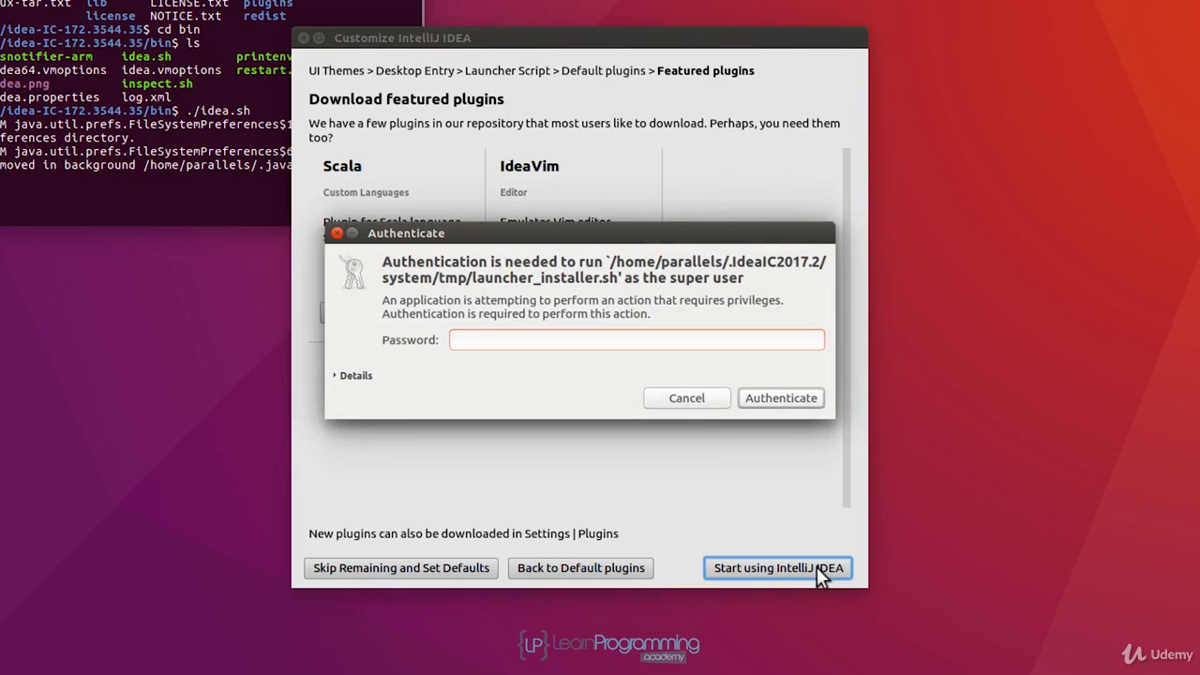
text(•••••••)
click(775, 396)
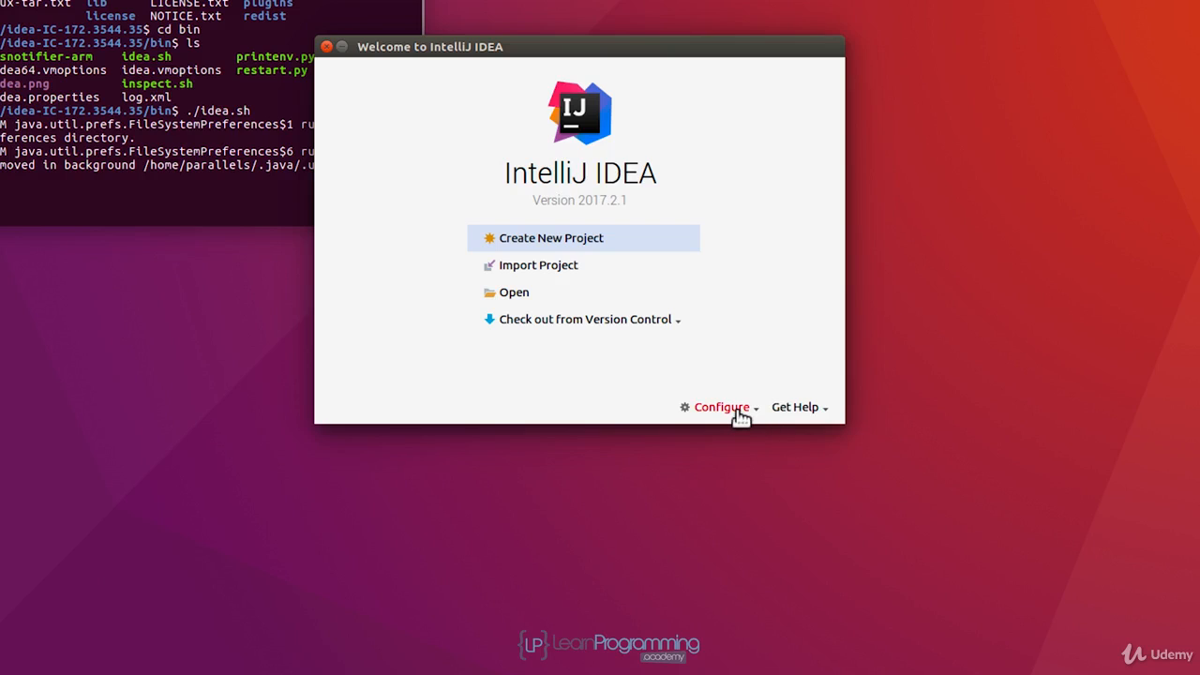
In the default project structure, add a new JDK with /usr/lib/jvm/java-8-oracle as its home directory.
click(740, 412)
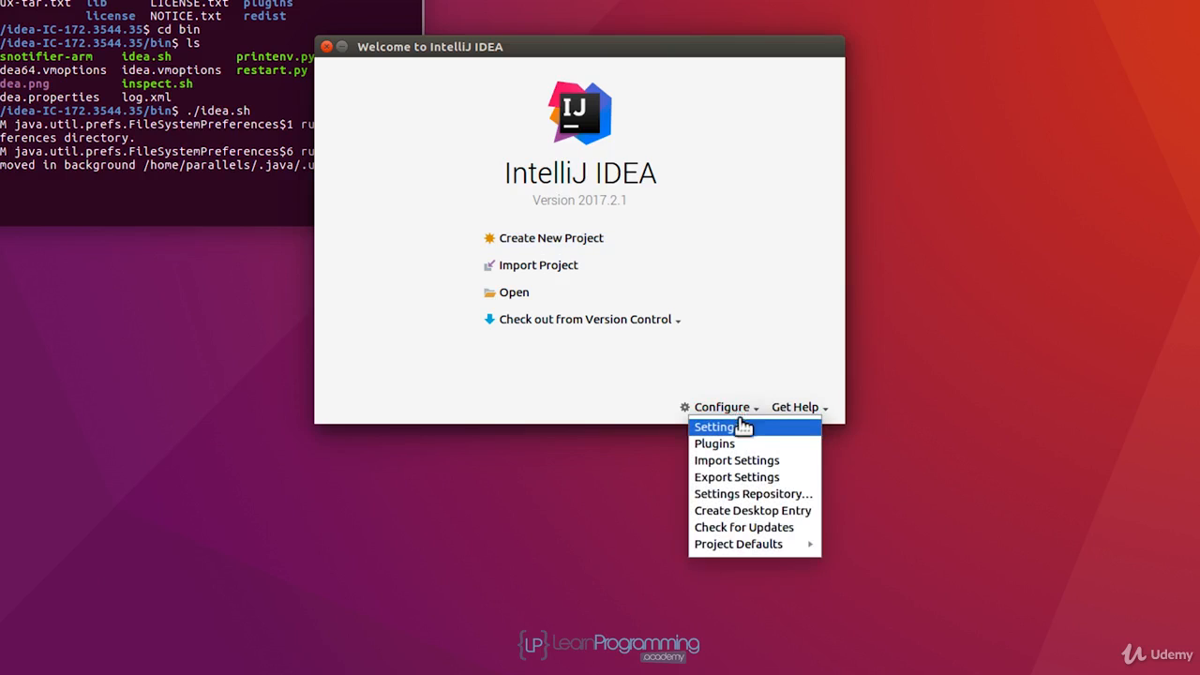
mouse_move(780, 552)
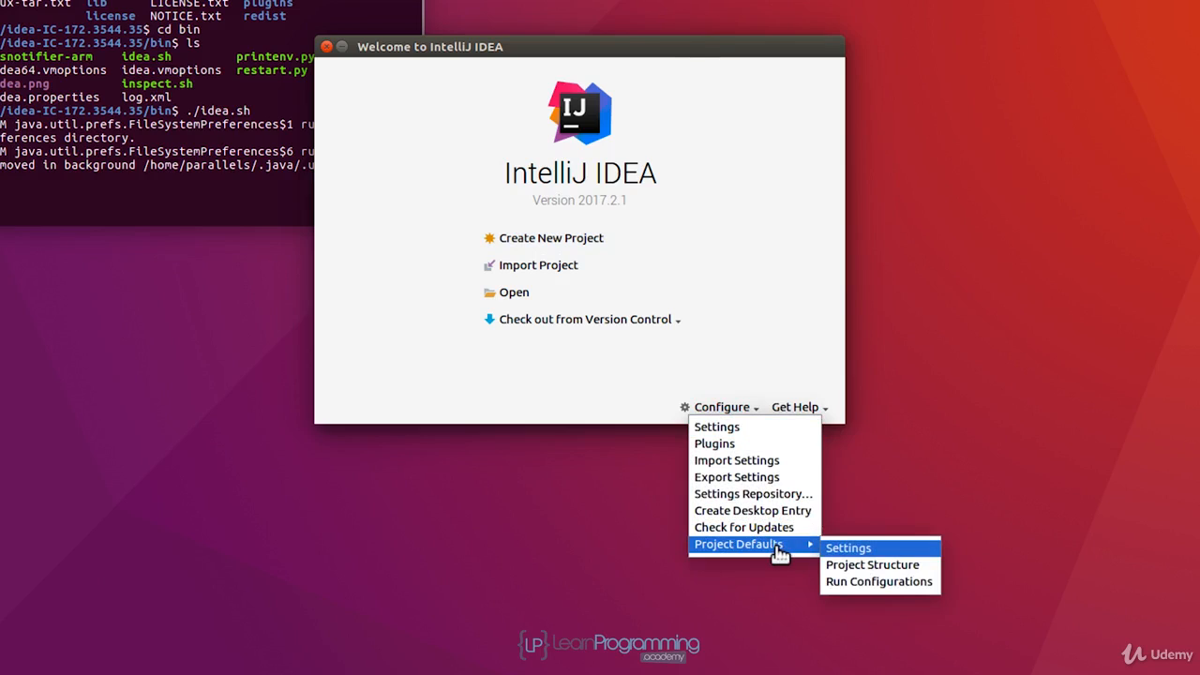
click(917, 566)
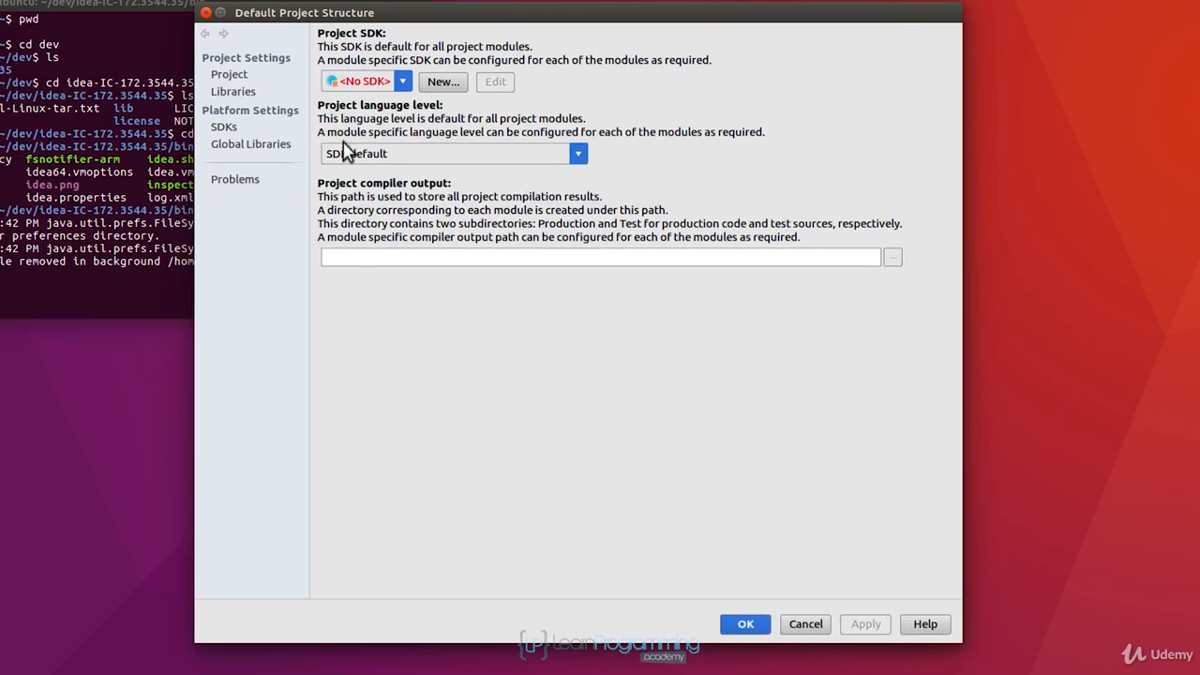
click(402, 83)
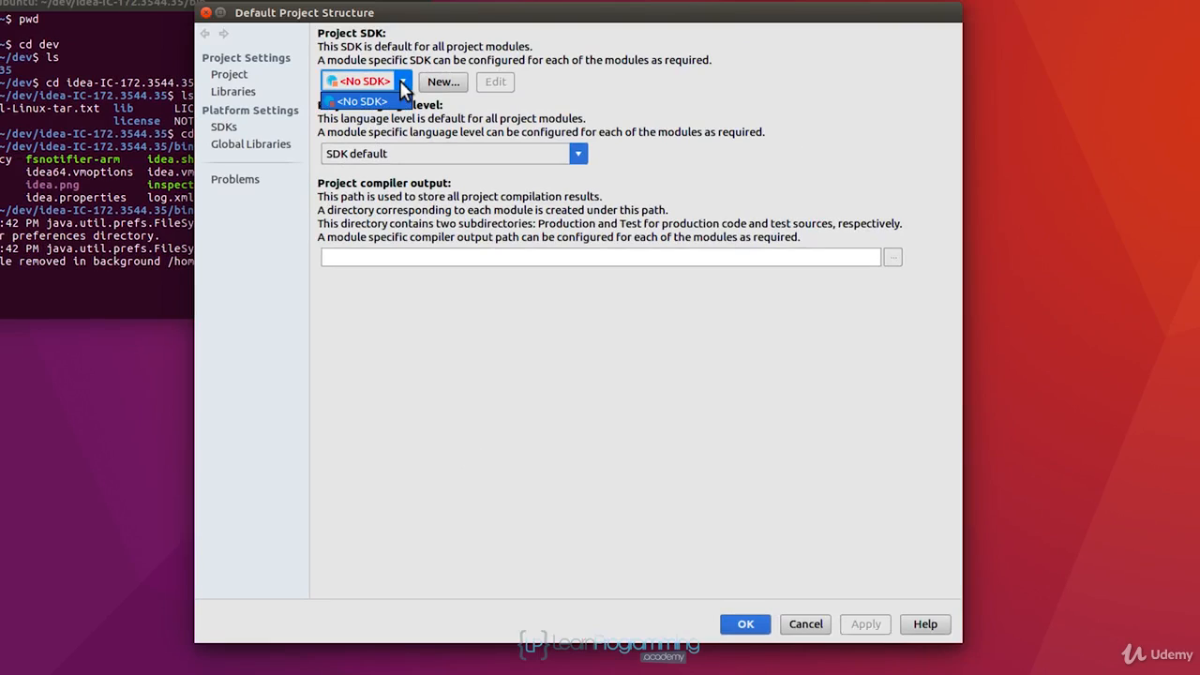
click(470, 104)
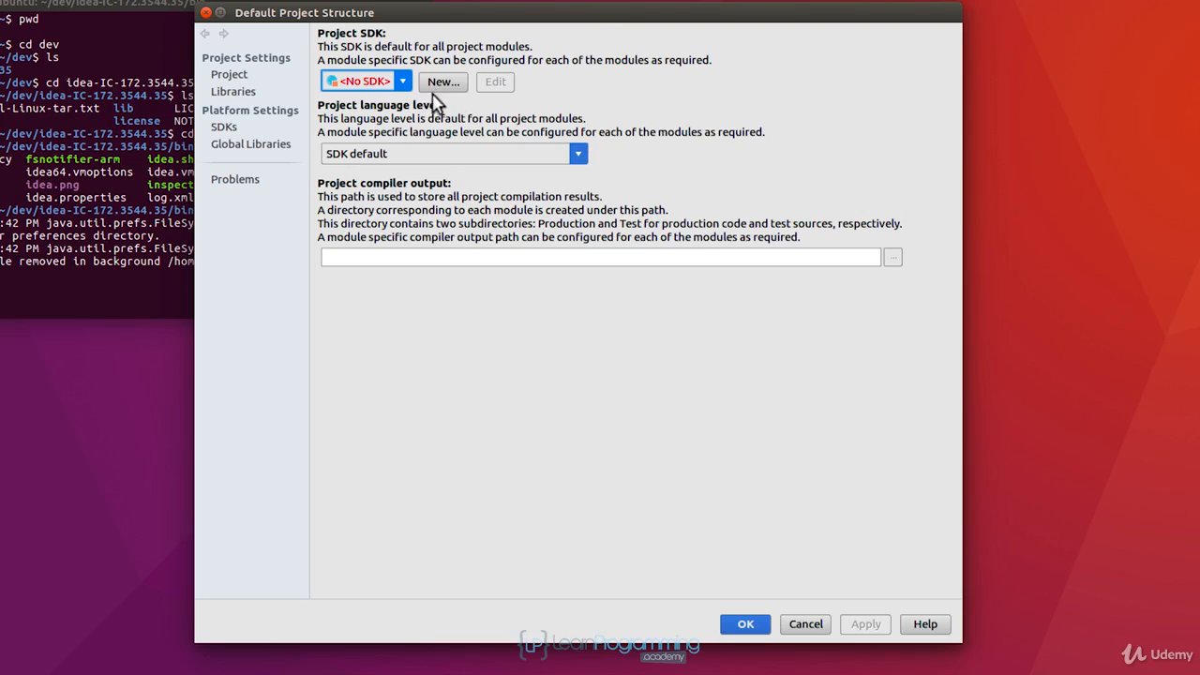
click(442, 84)
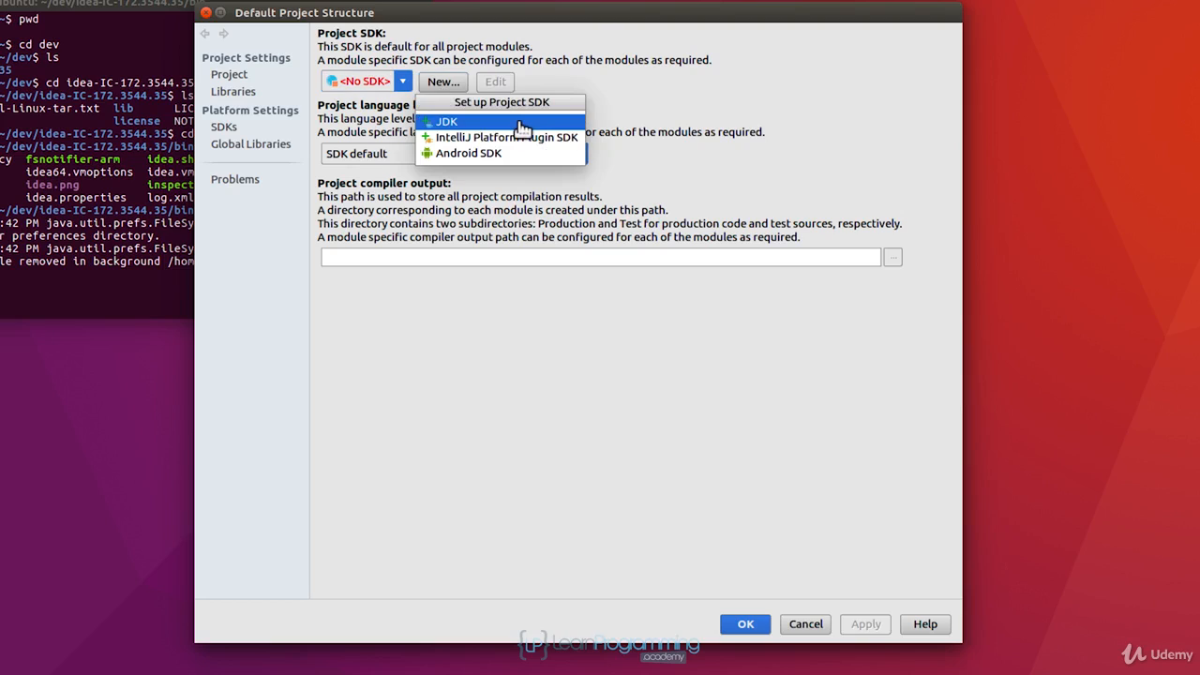
click(521, 122)
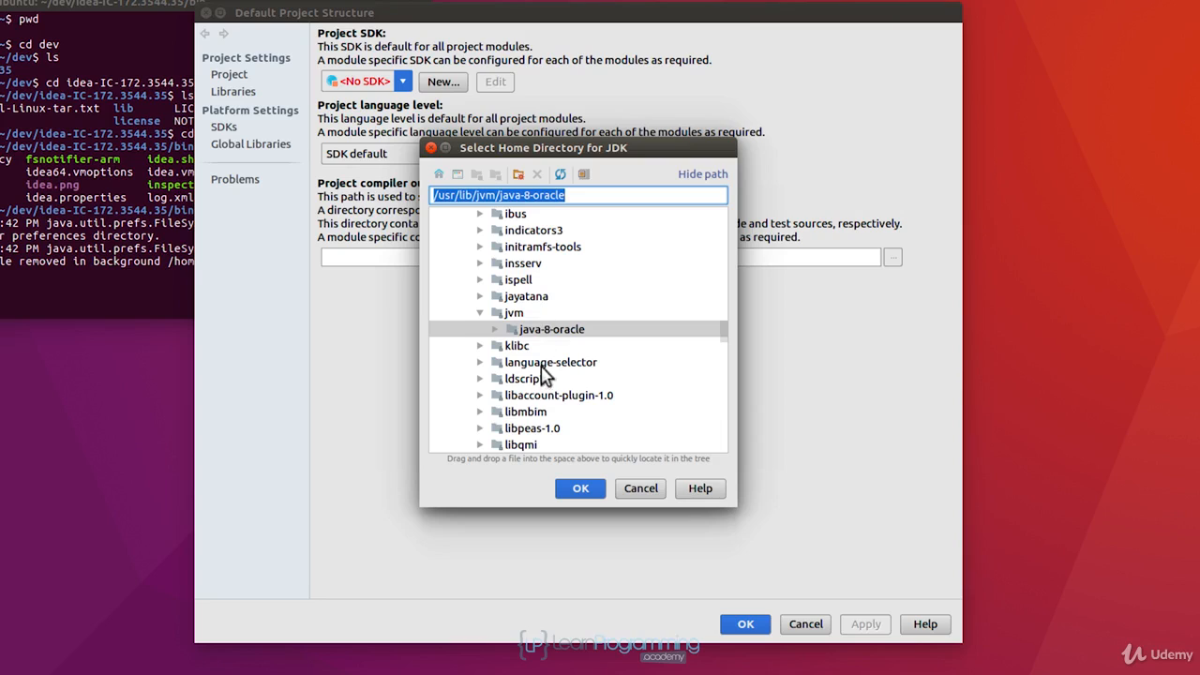
click(581, 489)
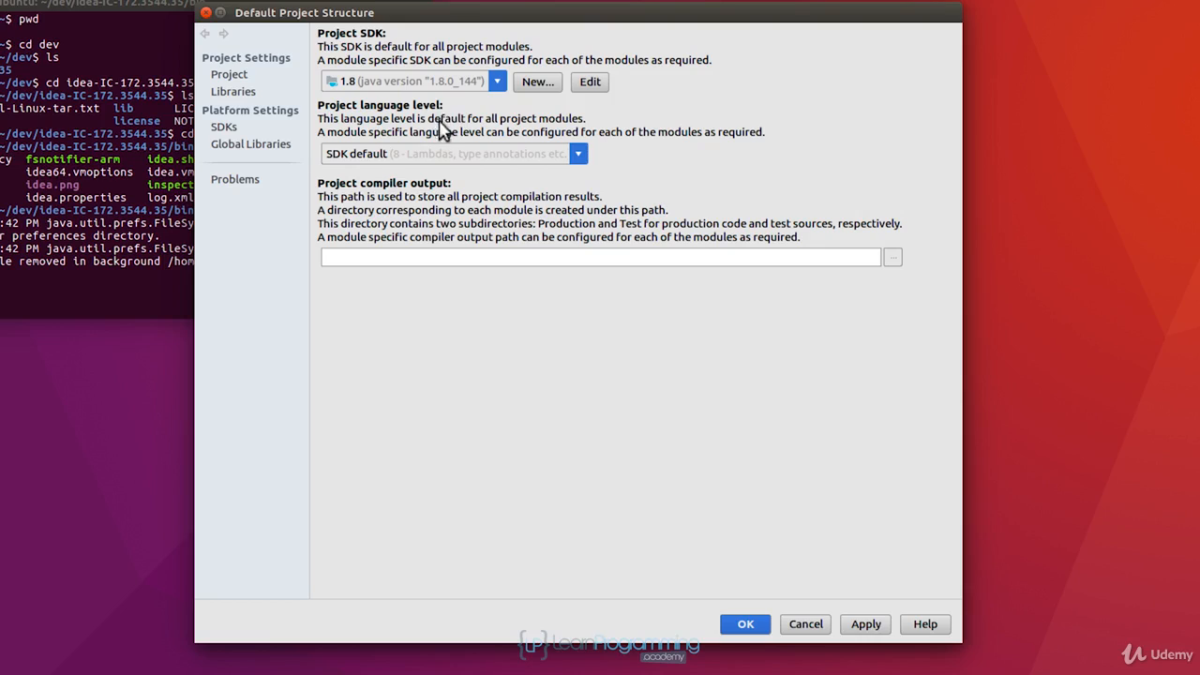
Choose 1.8 as the default project SDK, check the Libraries settings, and save the default project structure.
click(497, 82)
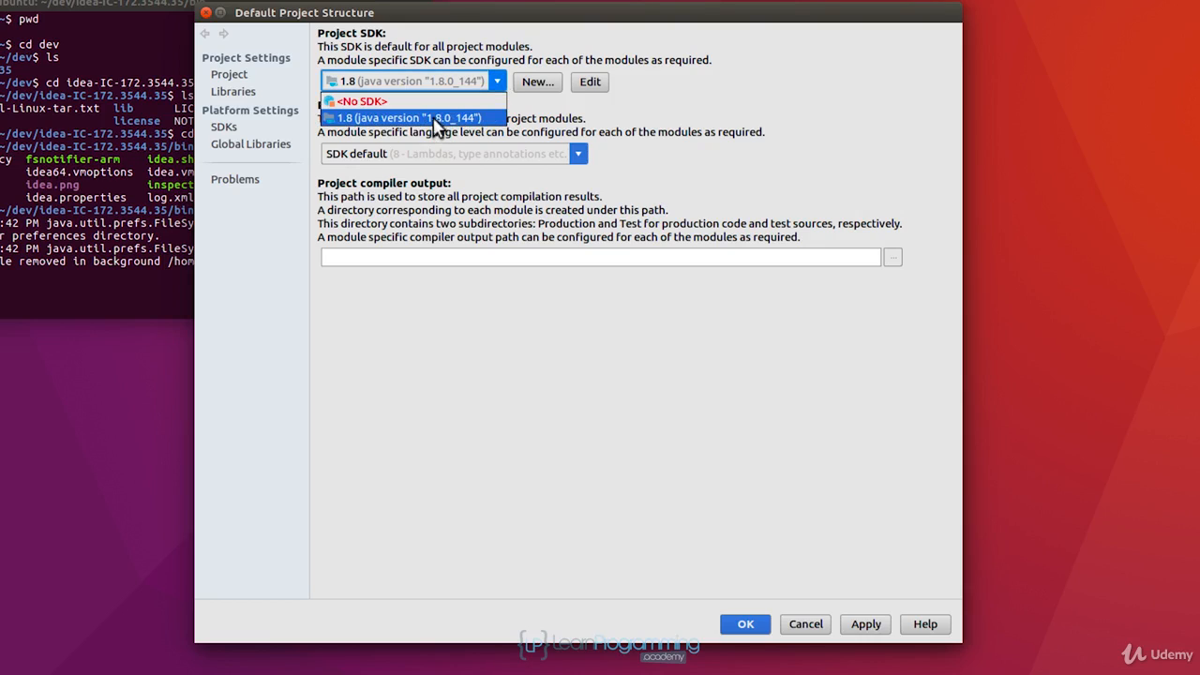
click(437, 122)
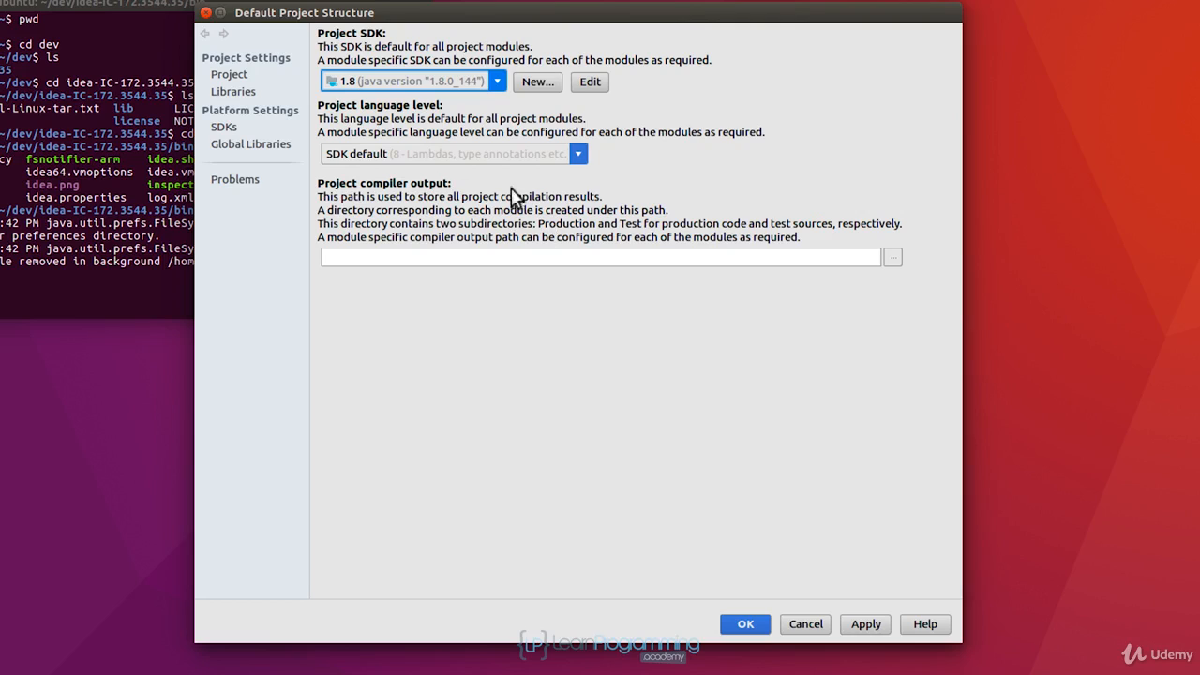
click(246, 93)
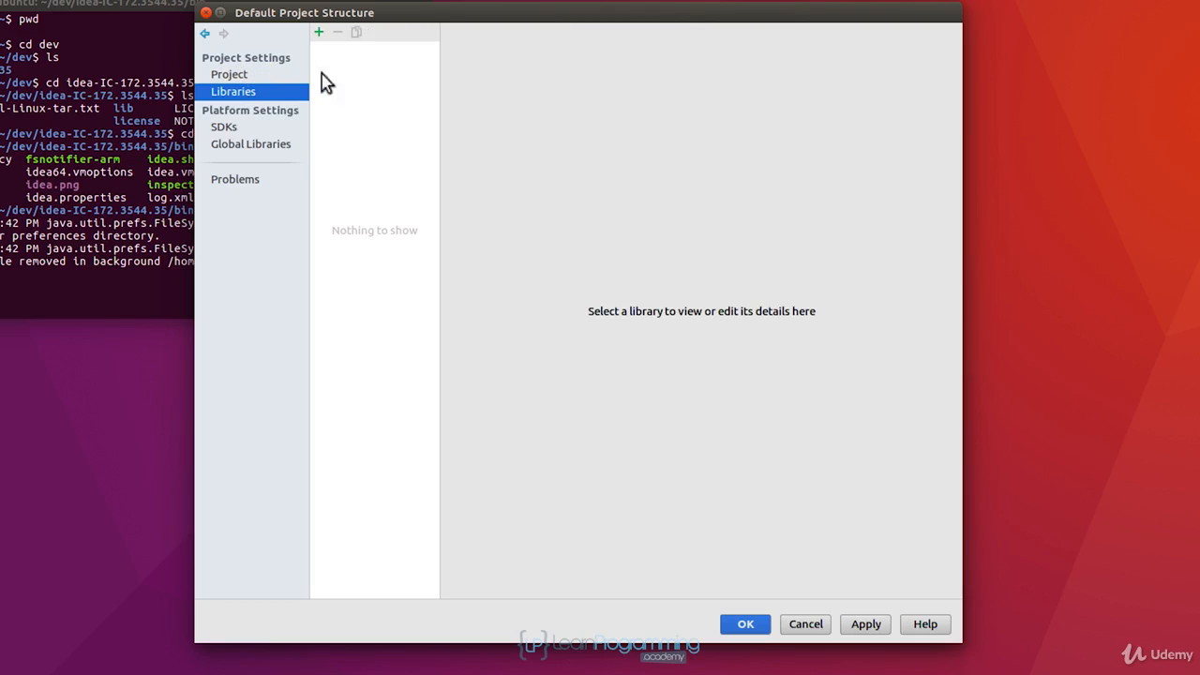
click(232, 77)
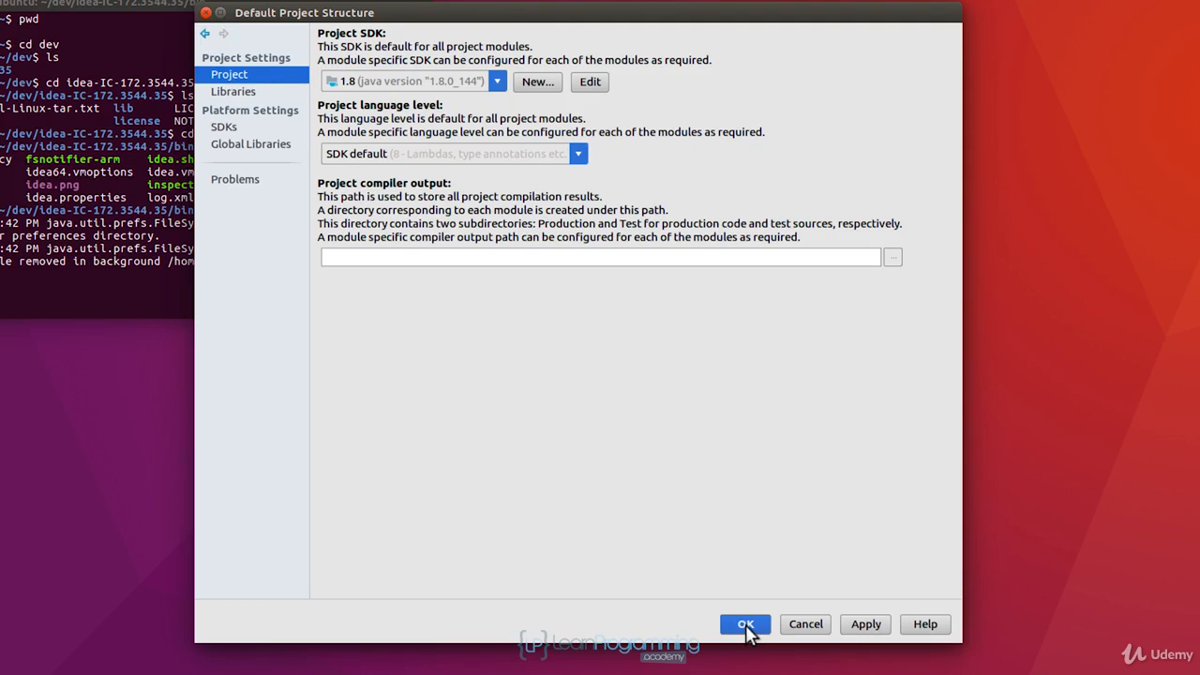
click(745, 626)
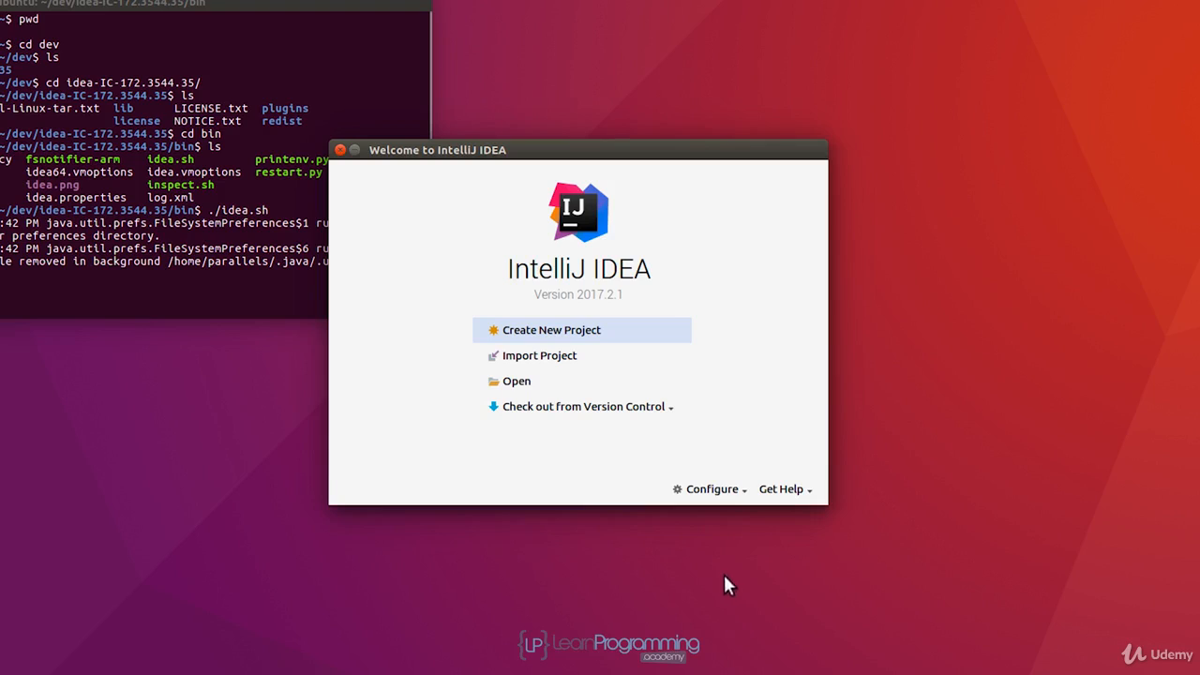
In the default editor settings, enable adding unambiguous imports and optimizing imports on the fly, apply them, check the editor Appearance options, and save.
click(718, 491)
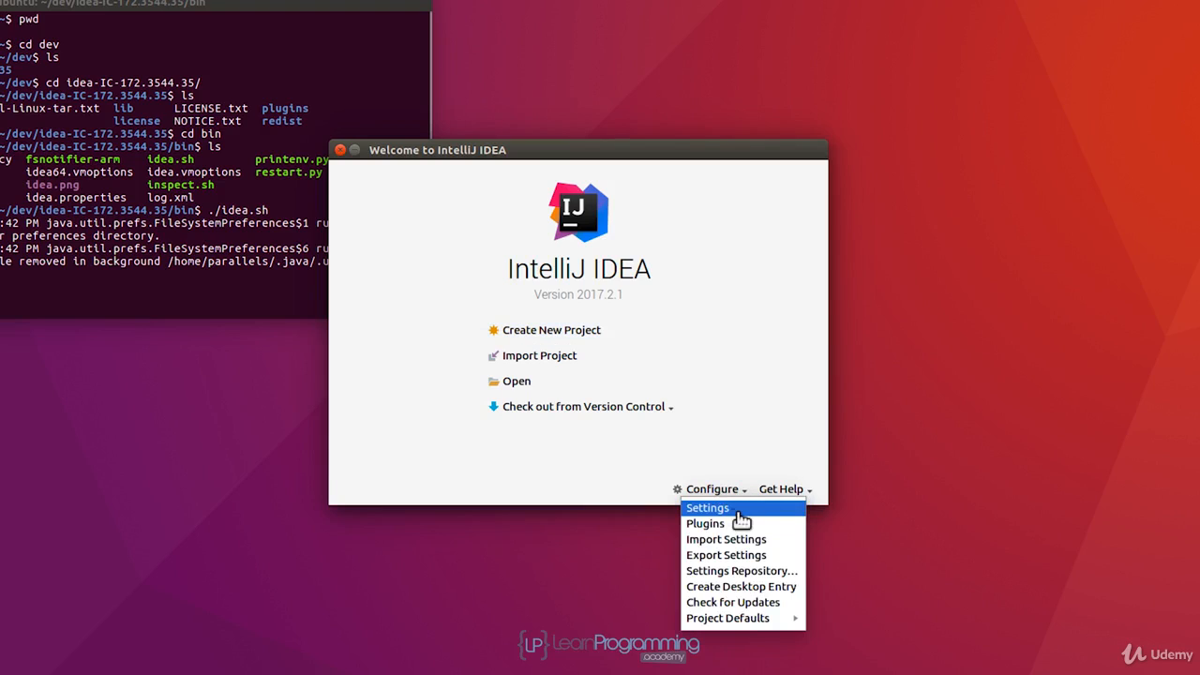
click(740, 509)
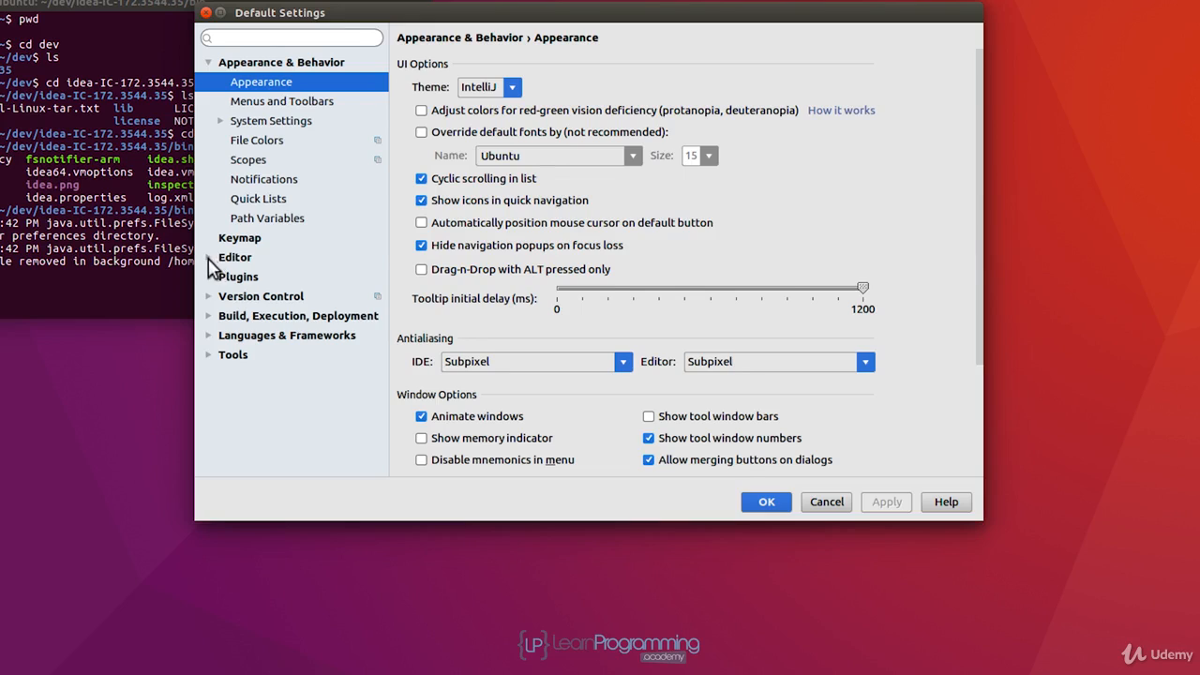
click(209, 258)
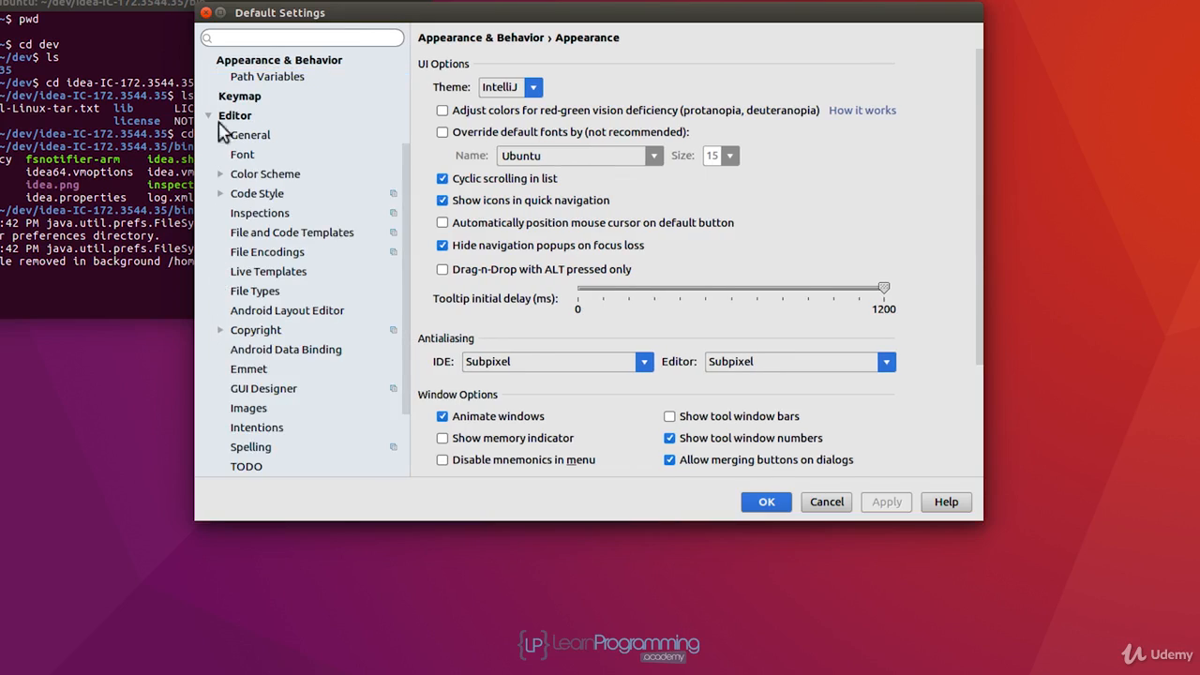
click(221, 136)
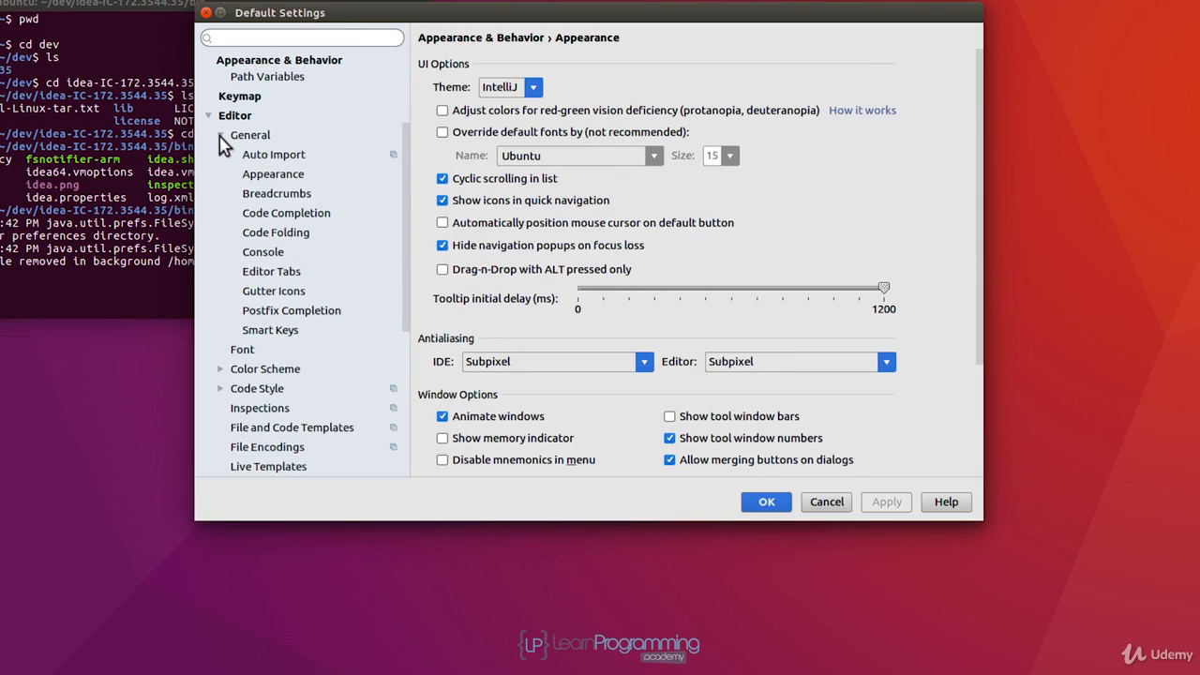
click(281, 157)
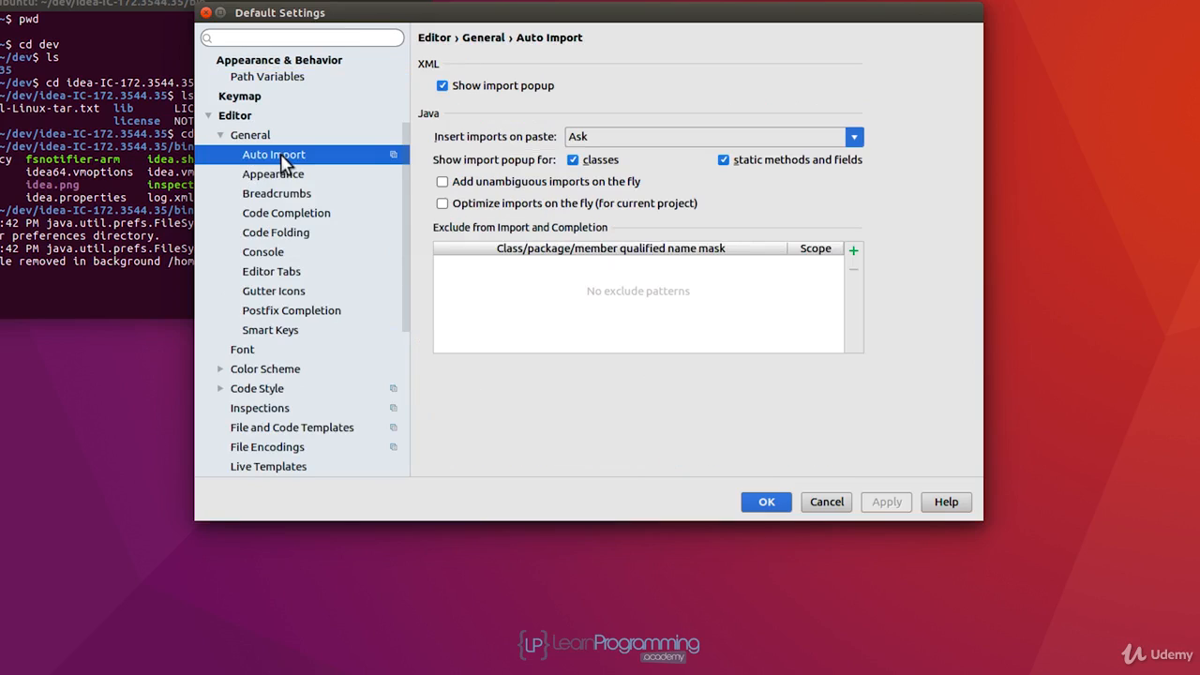
click(443, 182)
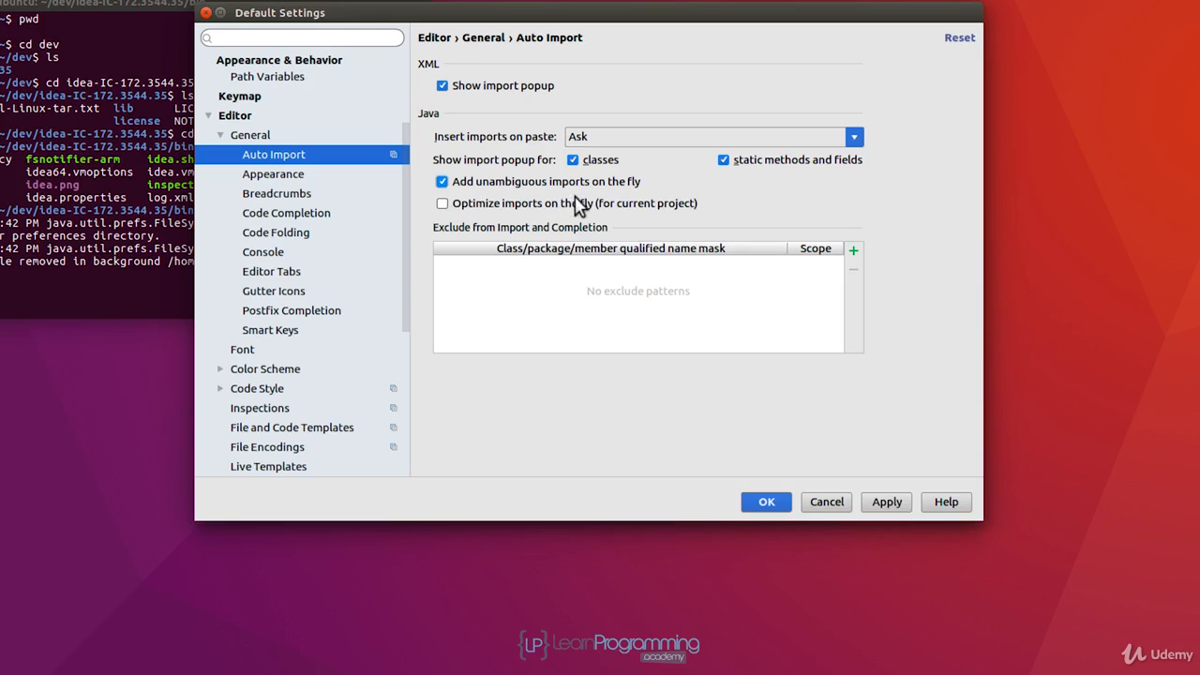
click(441, 205)
click(886, 505)
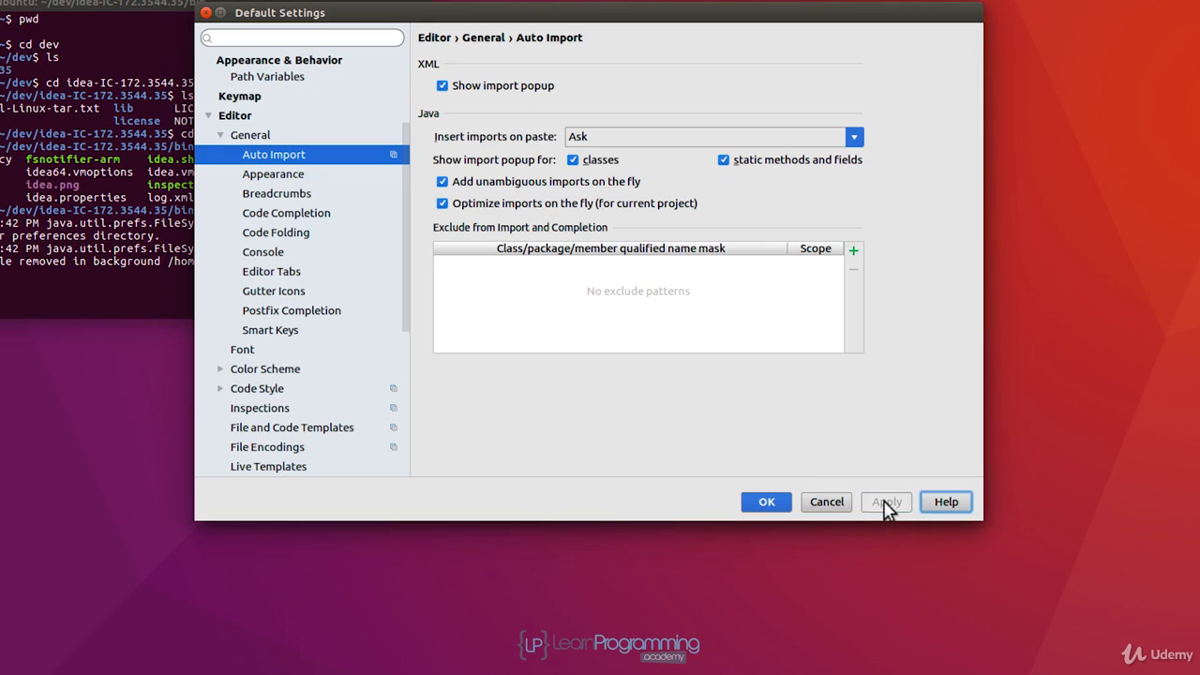
click(278, 178)
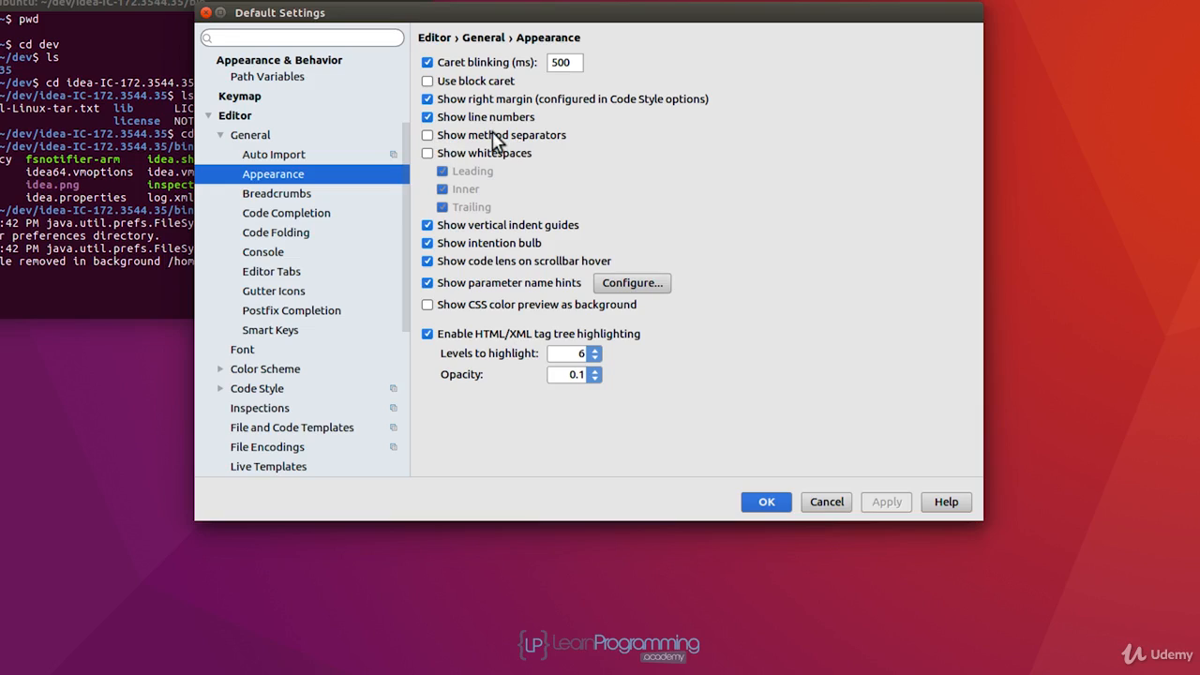
click(761, 502)
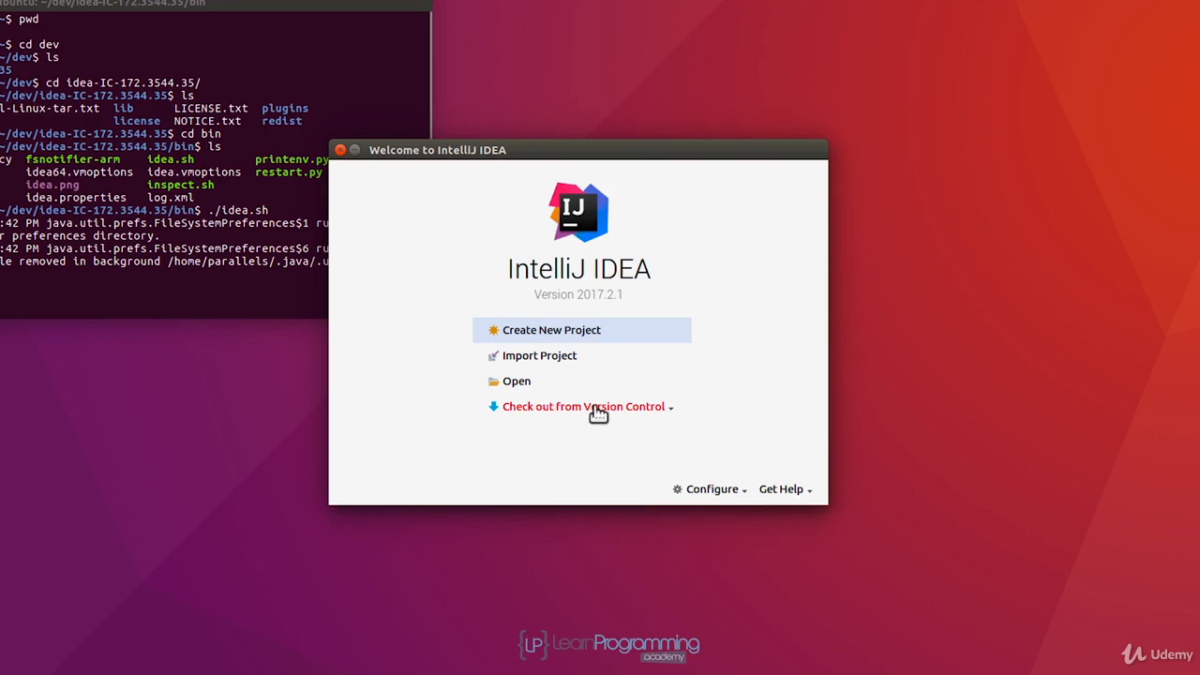
Close the IntelliJ IDEA welcome window and end the terminal session with the exit command.
click(341, 151)
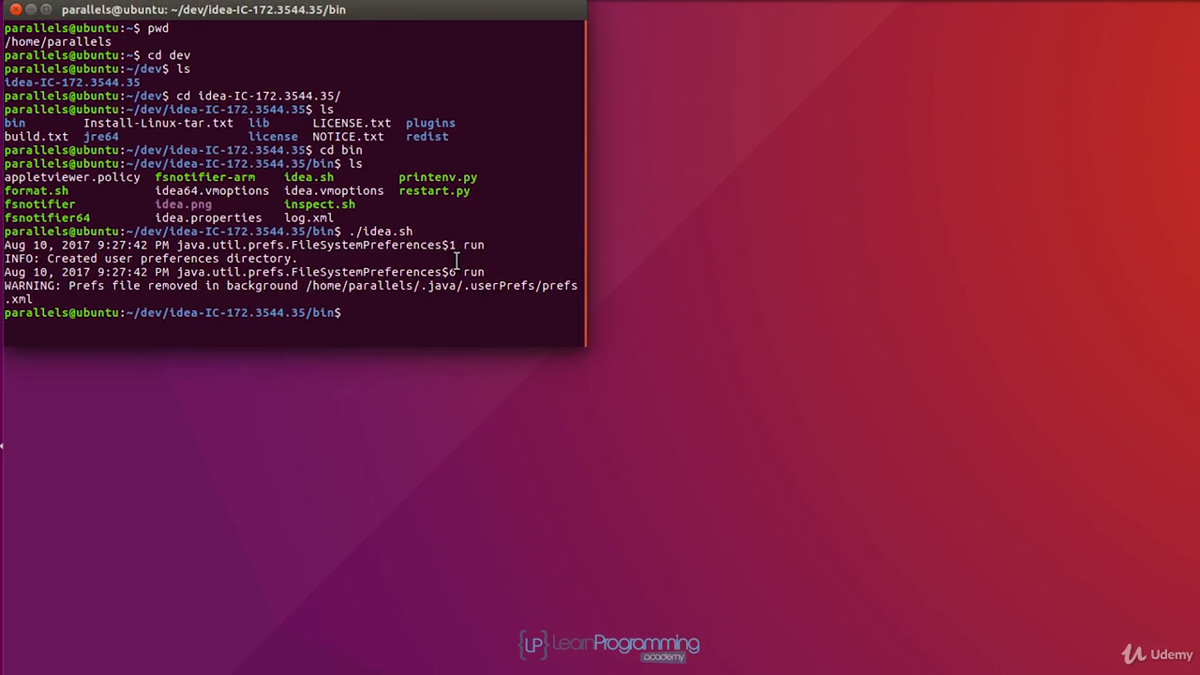
text(exit)
key(Return)
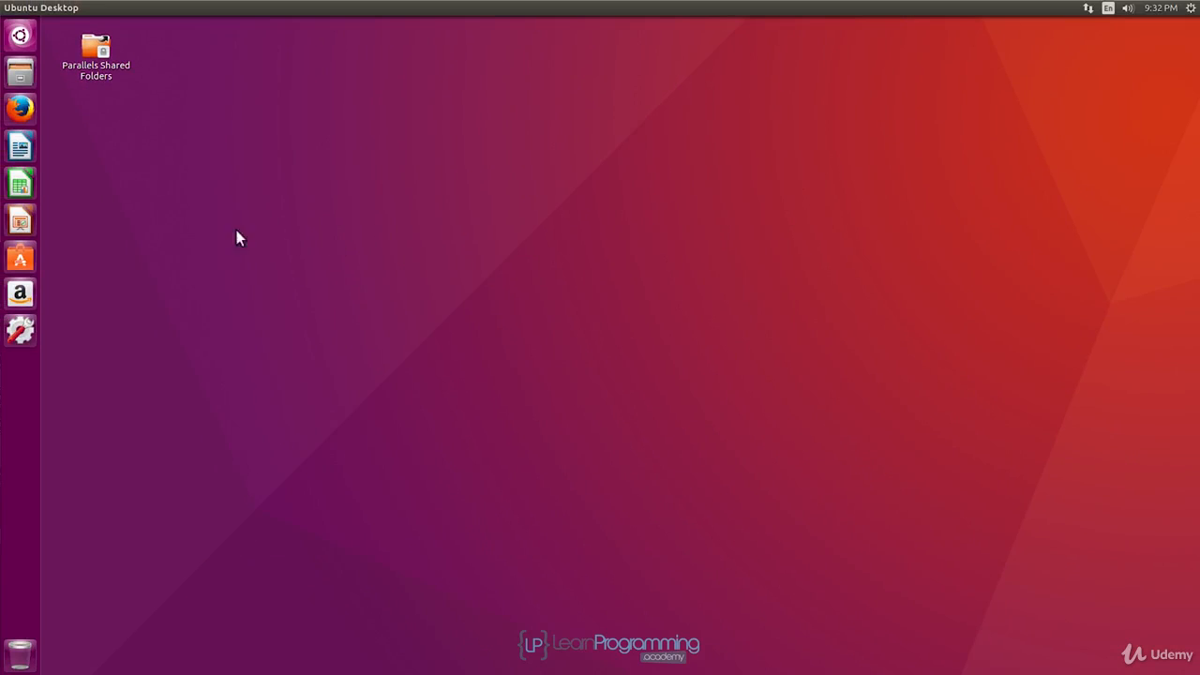
Search the computer for "Int" and launch IntelliJ IDEA Community Edition from the application results.
click(19, 37)
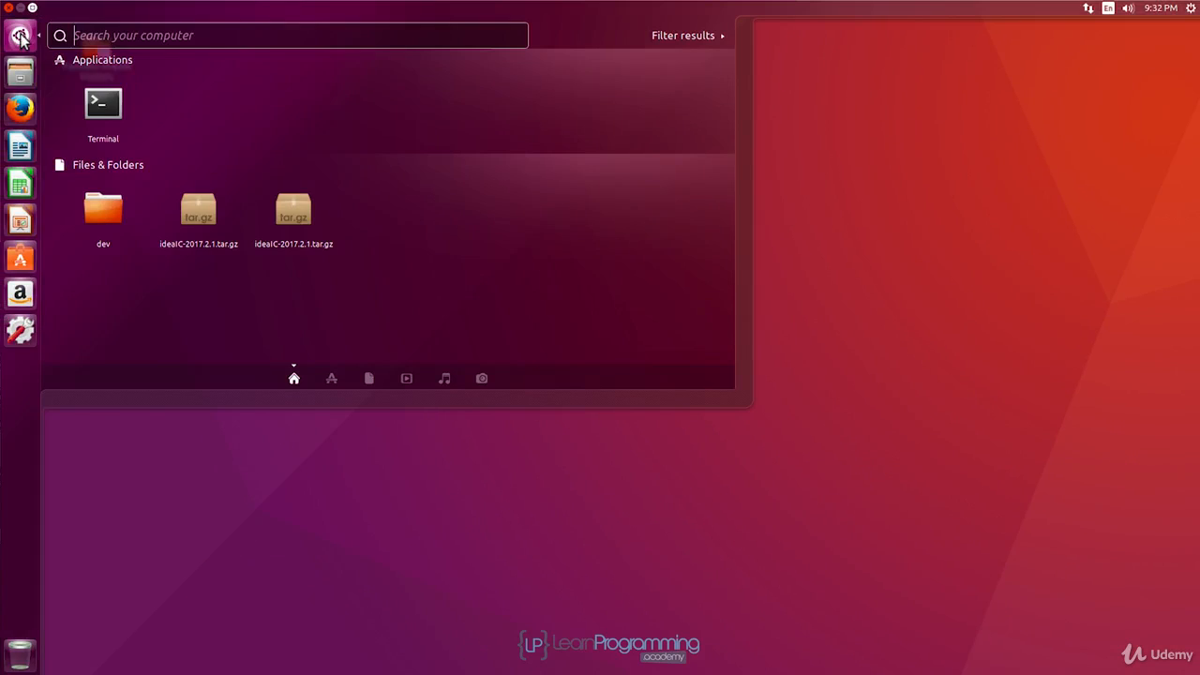
click(138, 43)
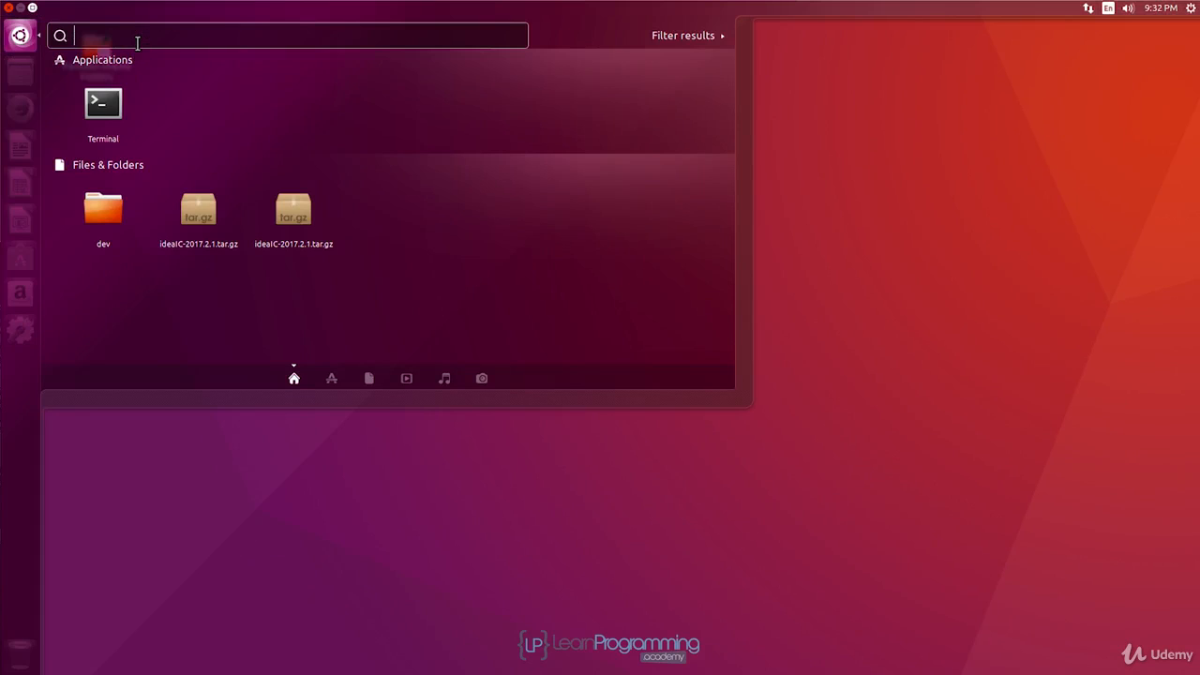
text(Int)
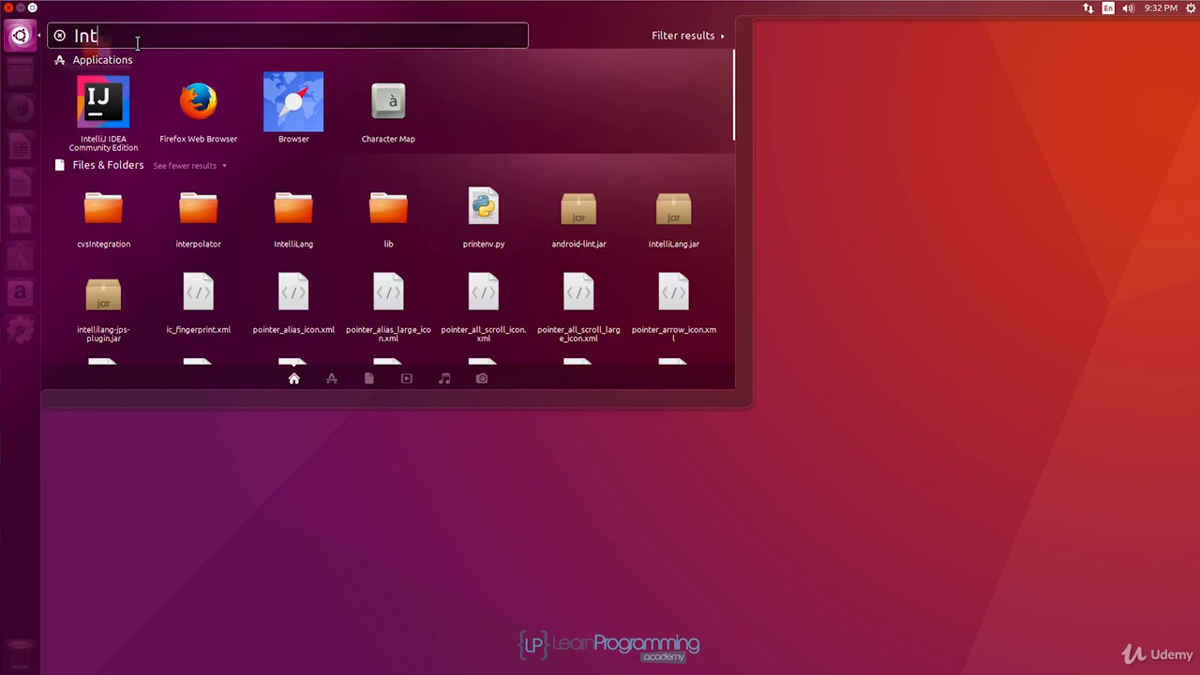
click(106, 110)
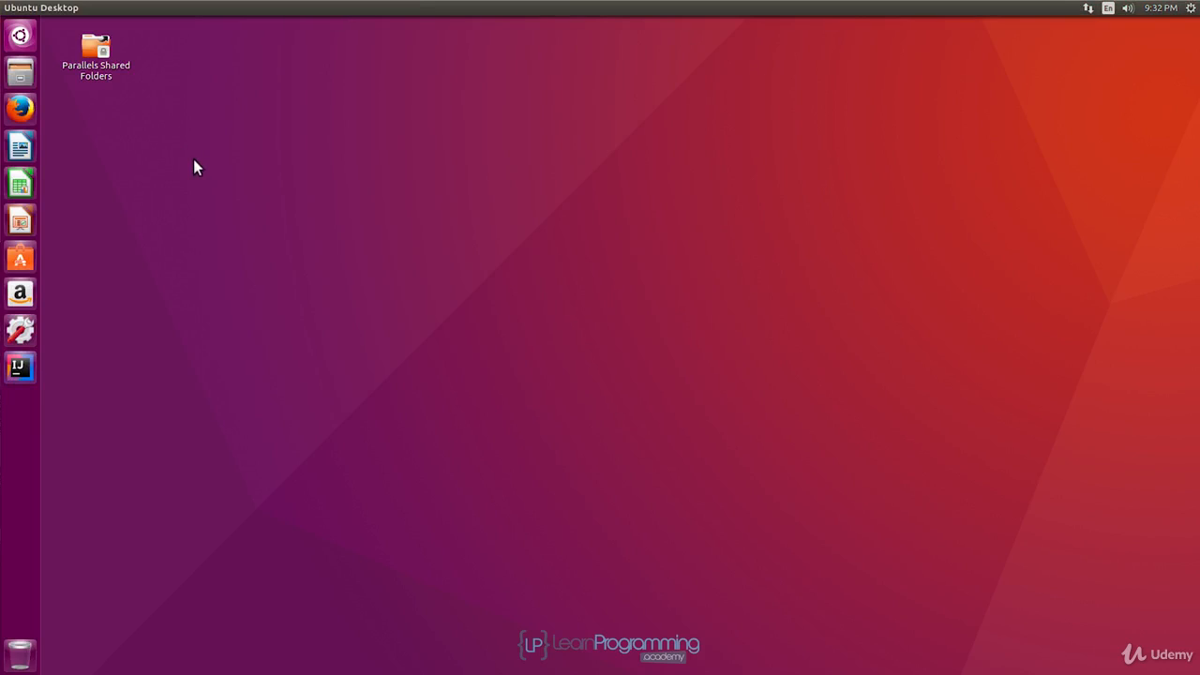